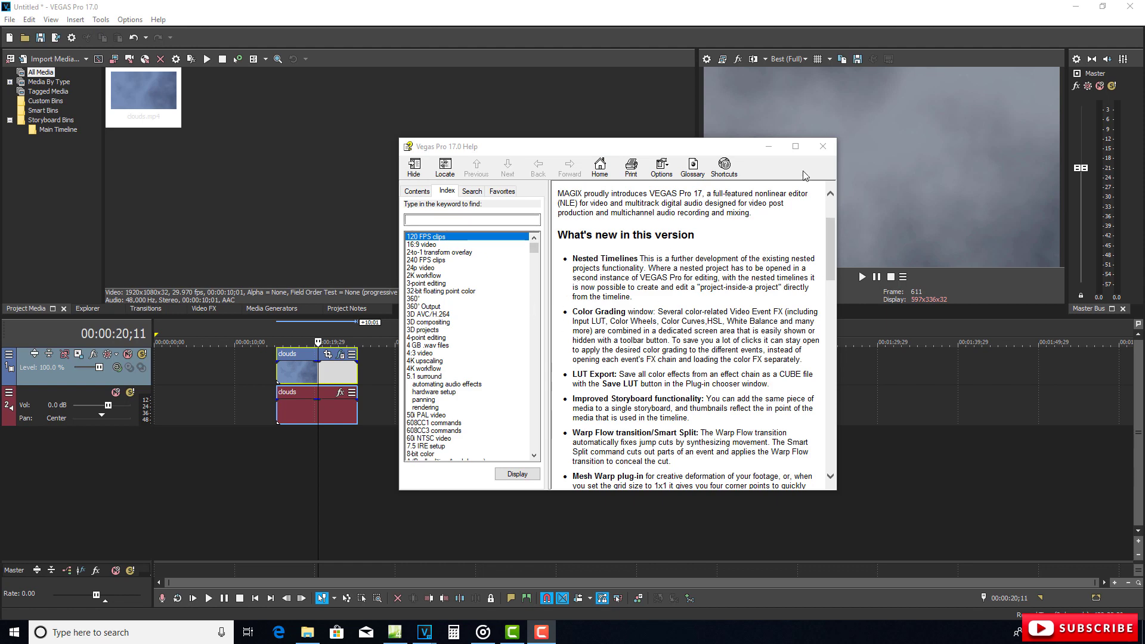
# Step: Scroll down the 'What's new in this version' feature list, then close the help window
pyautogui.moveTo(833, 245); pyautogui.dragTo(839, 312)
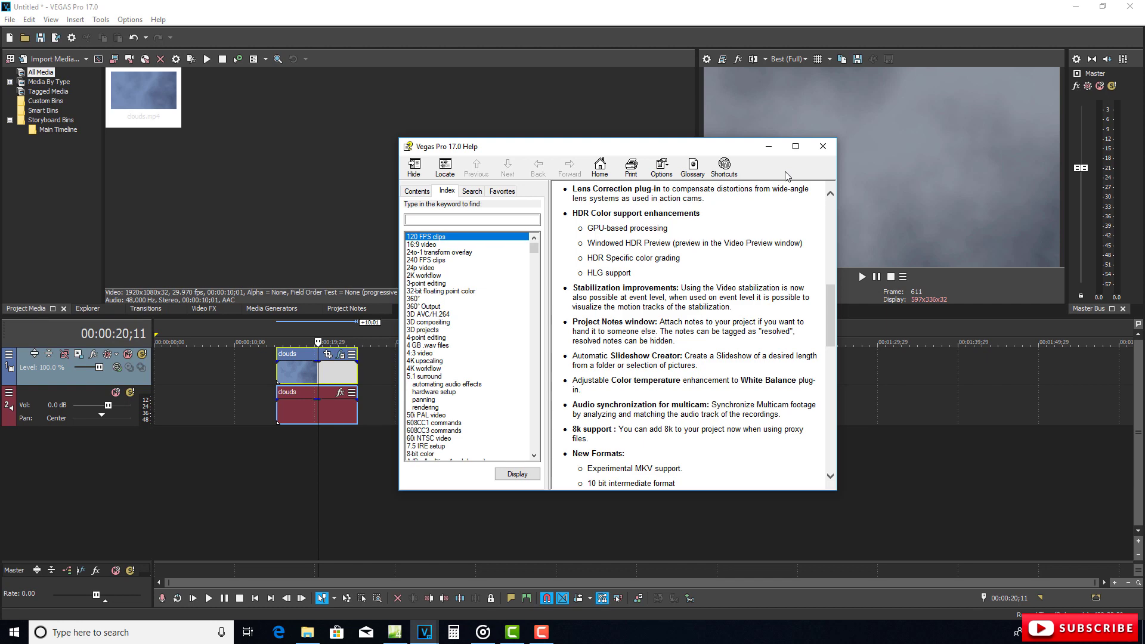
pyautogui.click(768, 147)
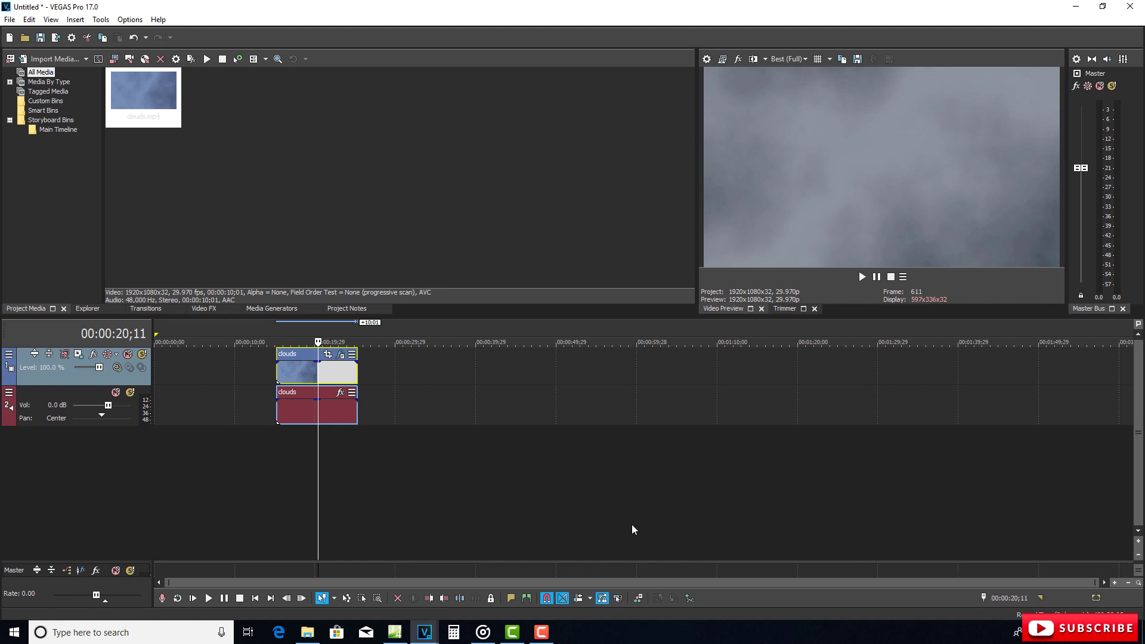
pyautogui.click(638, 598)
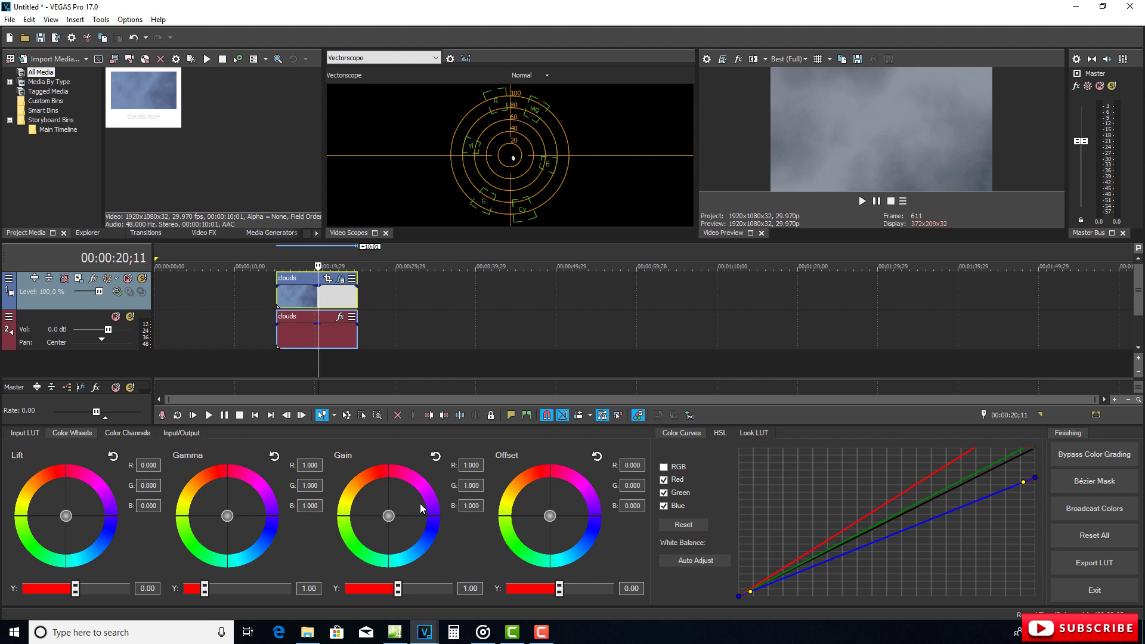
pyautogui.click(1096, 590)
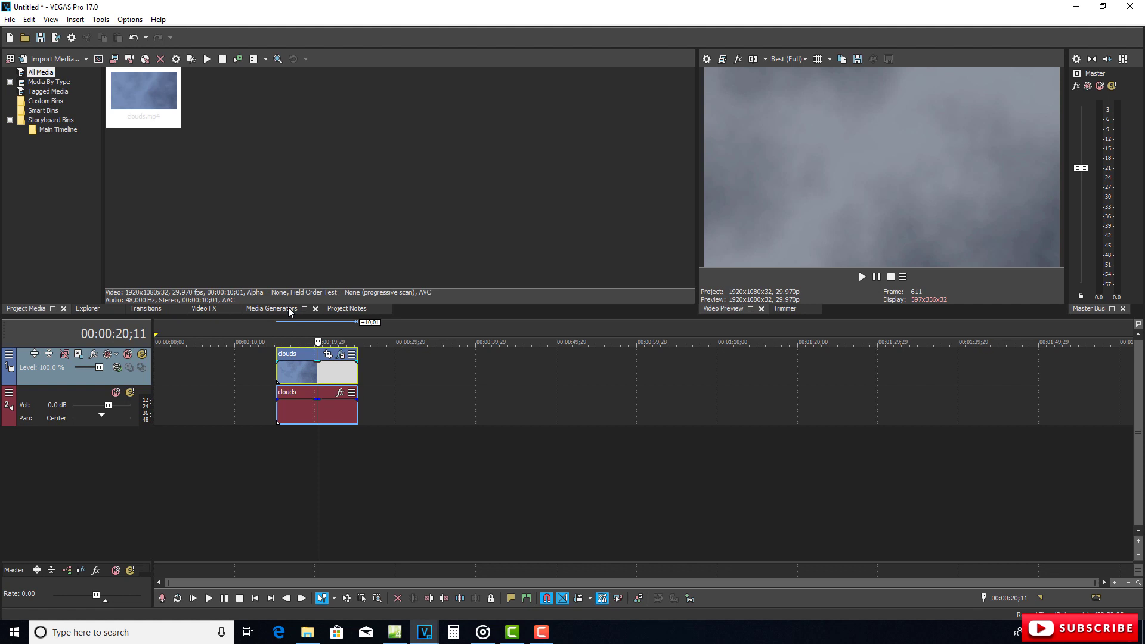
# Step: Split the clouds clip with S and place a Warp Flow transition across the cut
pyautogui.click(258, 308)
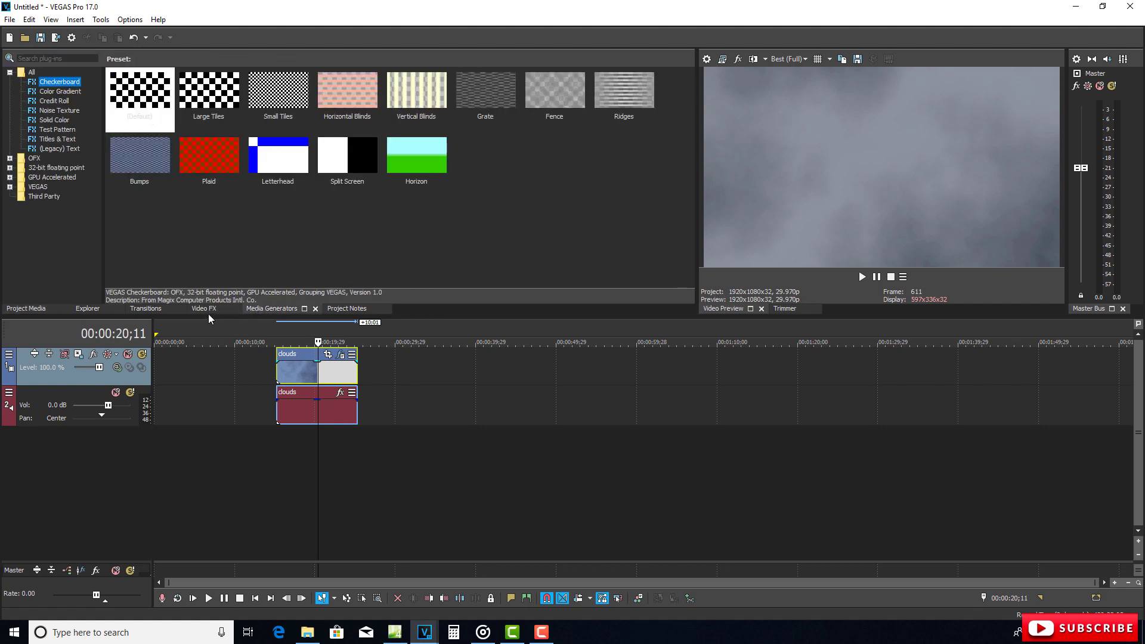
pyautogui.click(143, 309)
pyautogui.moveTo(97, 151); pyautogui.dragTo(99, 179)
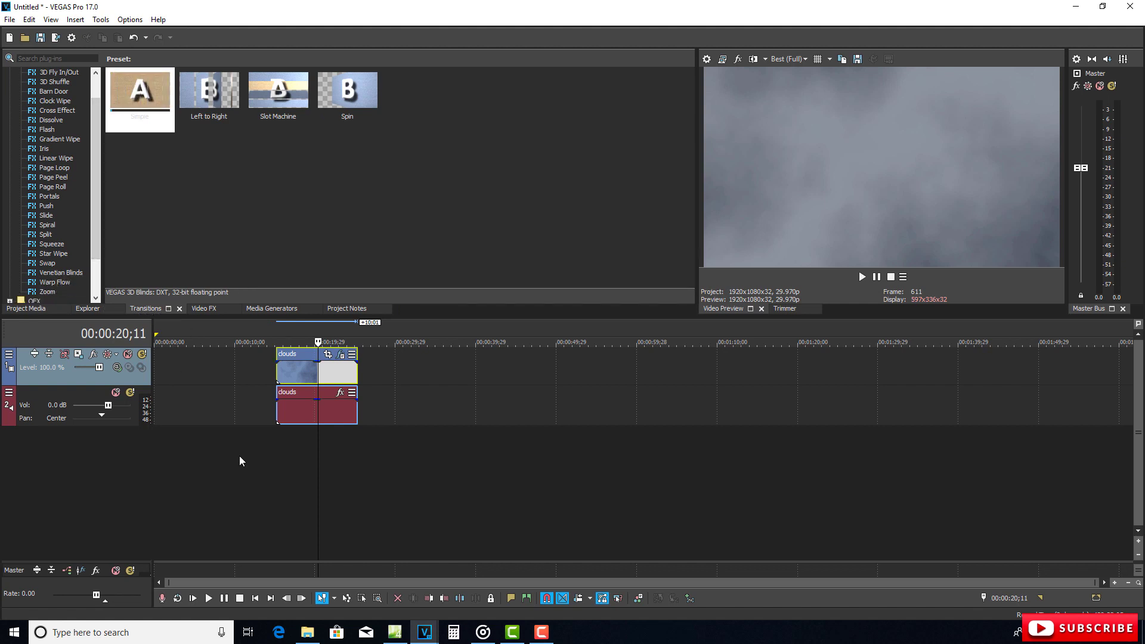
pyautogui.click(306, 442)
pyautogui.press('s')
pyautogui.moveTo(330, 365); pyautogui.dragTo(359, 378)
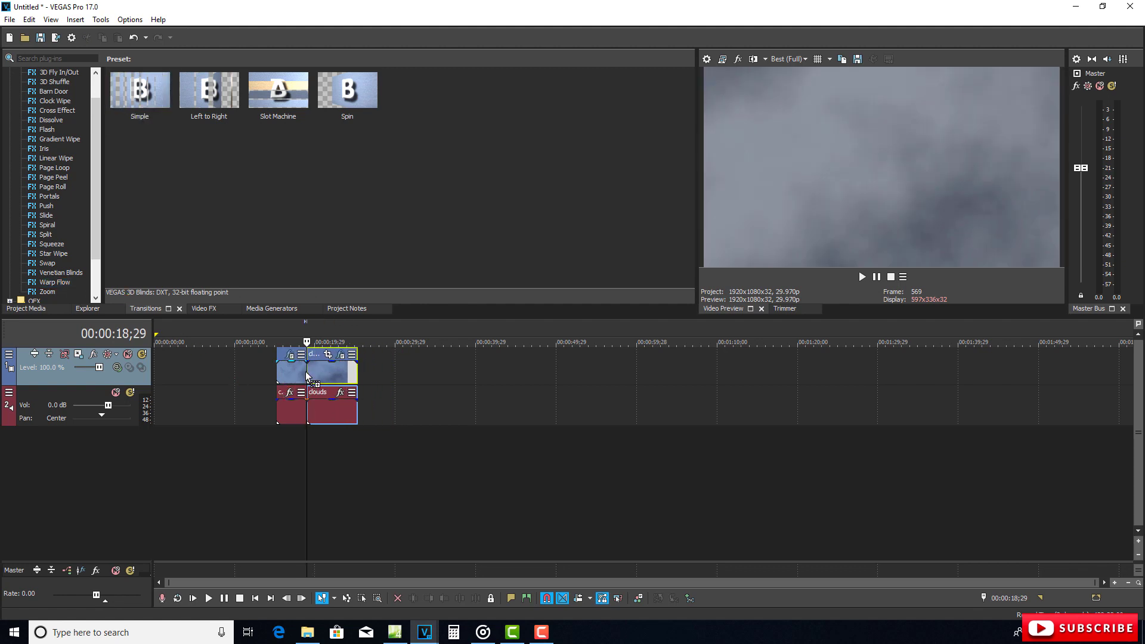
pyautogui.moveTo(306, 376); pyautogui.dragTo(307, 375)
pyautogui.click(320, 179)
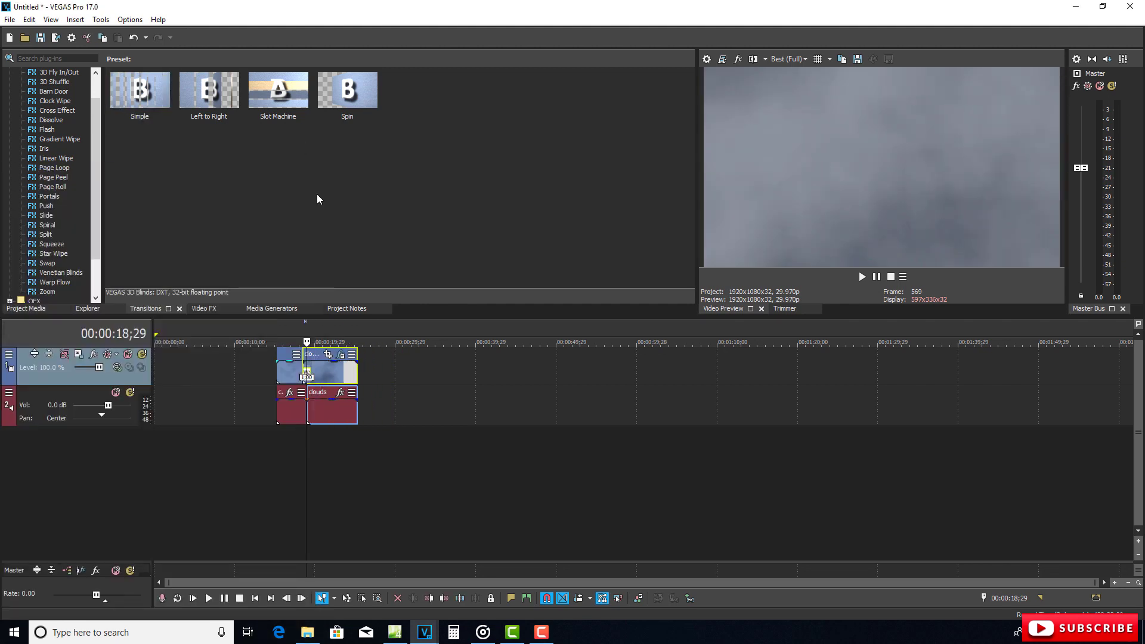
# Step: Play back the Warp Flow transition from just before the cut, then stop
pyautogui.click(294, 459)
pyautogui.press('space')
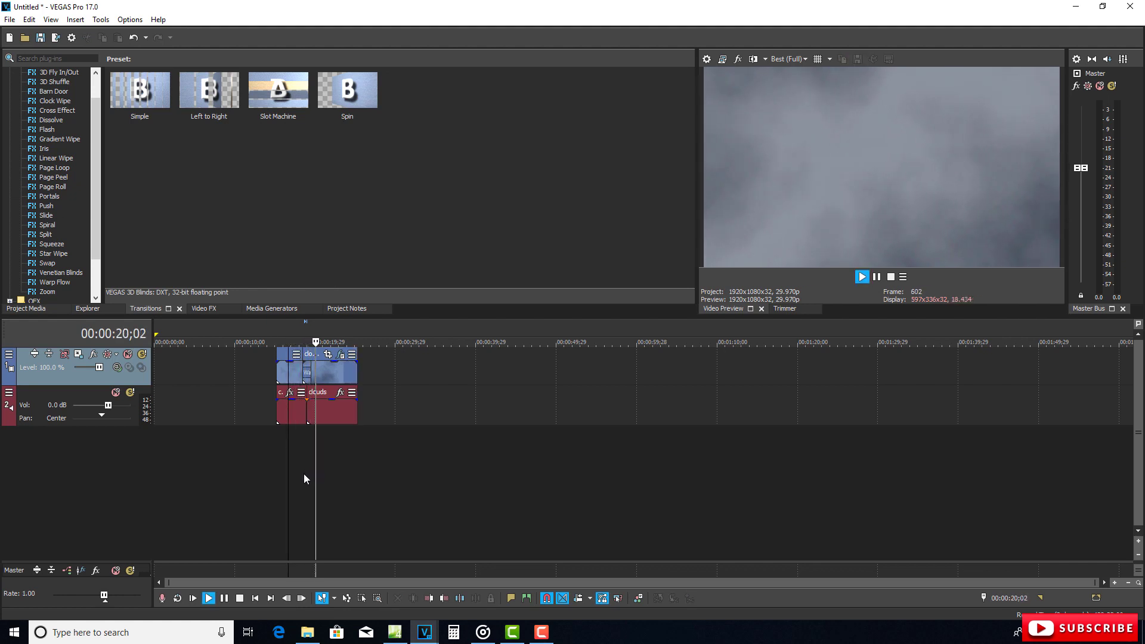
pyautogui.press('space')
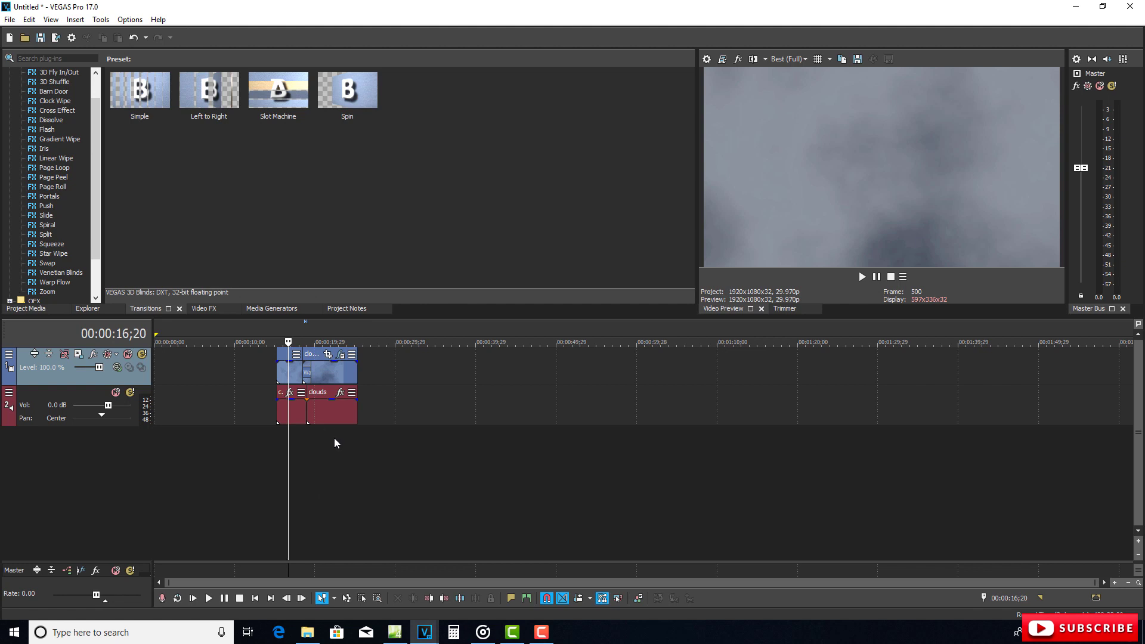
# Step: Move the second clouds clip later, leaving a gap, and add VEGAS Mesh Warp to its effects
pyautogui.moveTo(333, 367); pyautogui.dragTo(409, 358)
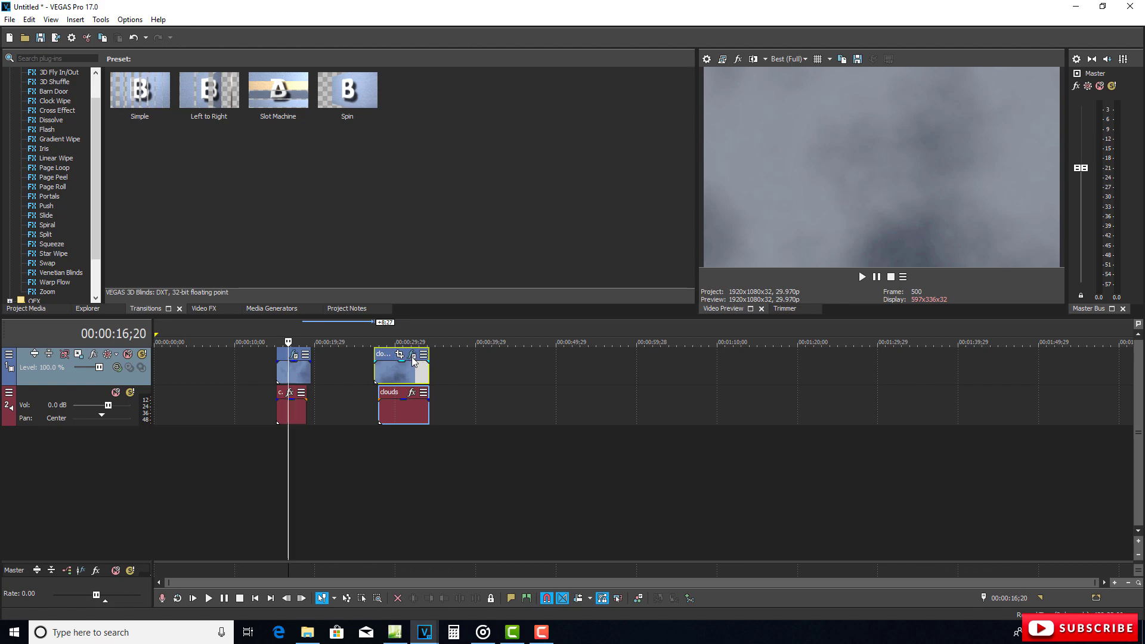
pyautogui.click(412, 356)
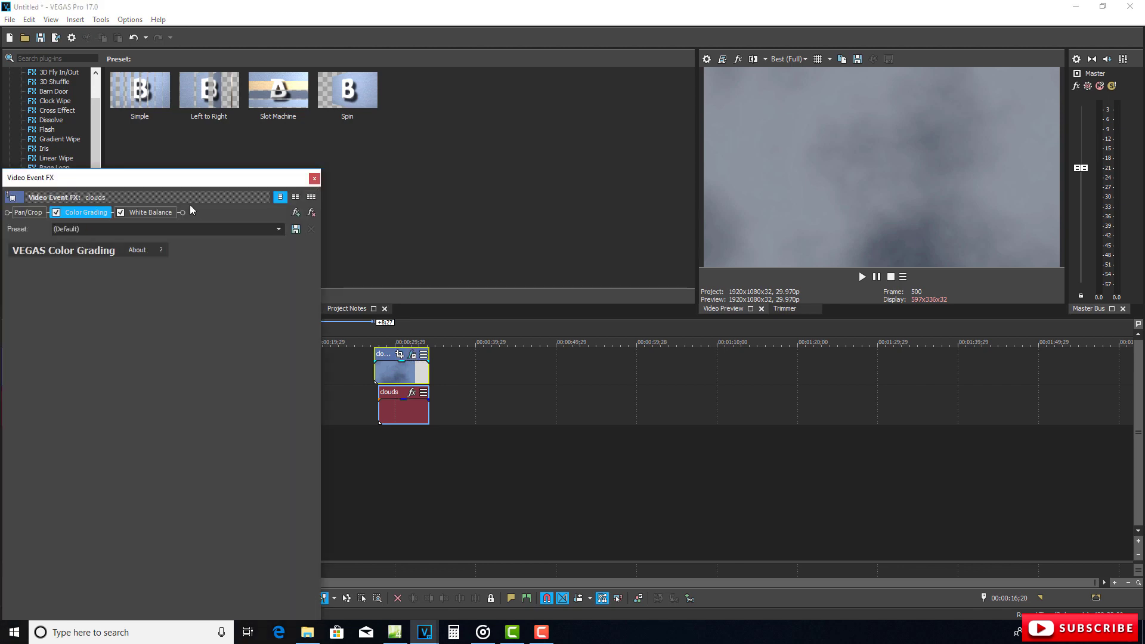
pyautogui.click(295, 213)
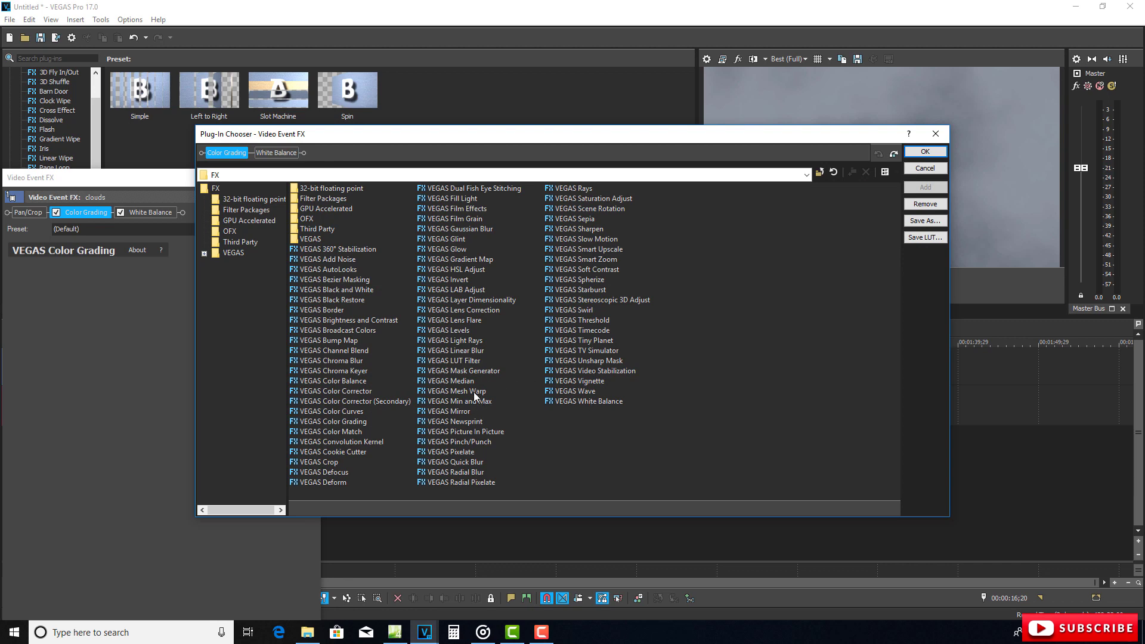
pyautogui.click(475, 392)
pyautogui.click(925, 187)
pyautogui.click(925, 152)
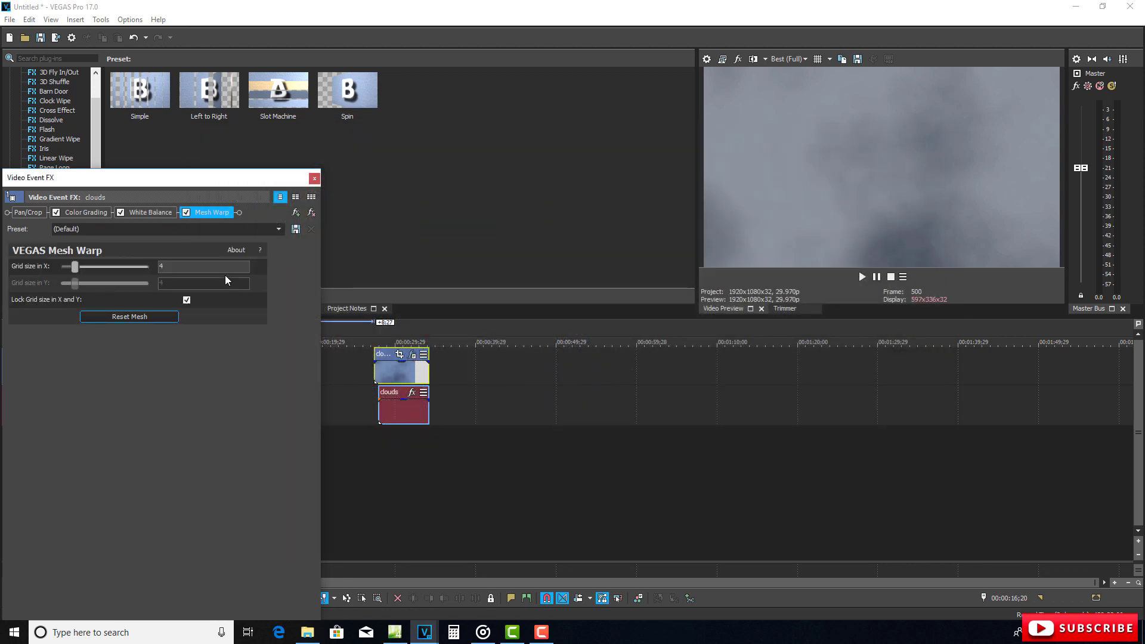
# Step: Raise the Mesh Warp grid size to 8, then drag the top-left corner and an interior mesh point inward
pyautogui.moveTo(78, 270)
pyautogui.mouseDown()
pyautogui.moveTo(104, 269)
pyautogui.moveTo(93, 268)
pyautogui.mouseUp()
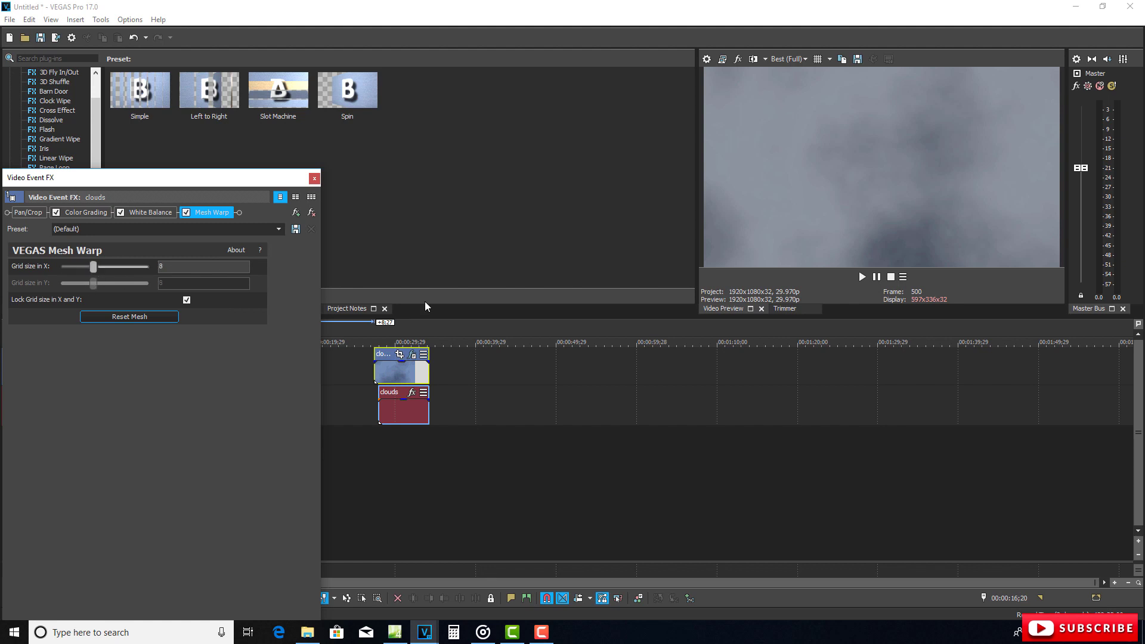
pyautogui.click(404, 370)
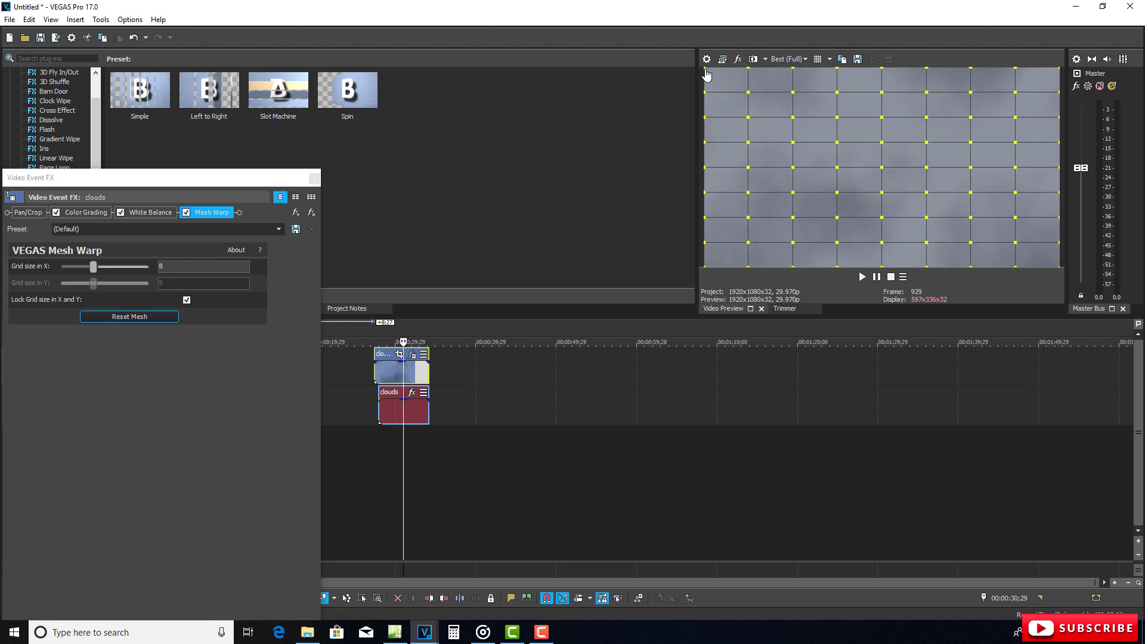
pyautogui.moveTo(705, 67); pyautogui.dragTo(710, 73)
pyautogui.moveTo(837, 143); pyautogui.dragTo(825, 174)
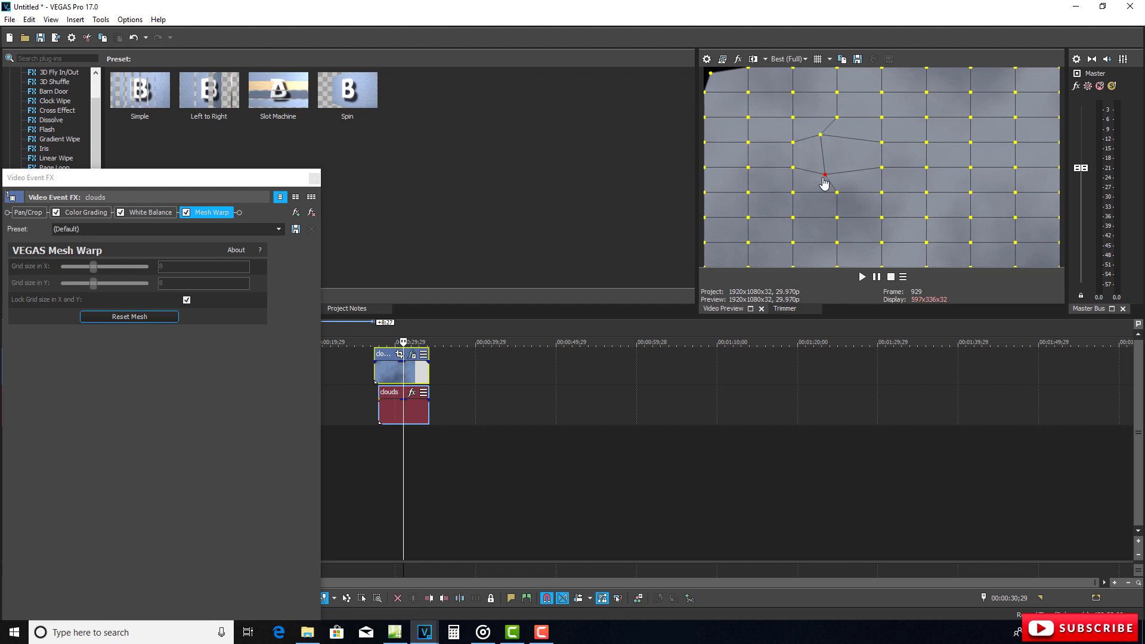
# Step: Reopen the clouds clip's plug-in list and browse Slow Motion, Lens Correction, Video Stabilization and White Balance
pyautogui.click(314, 178)
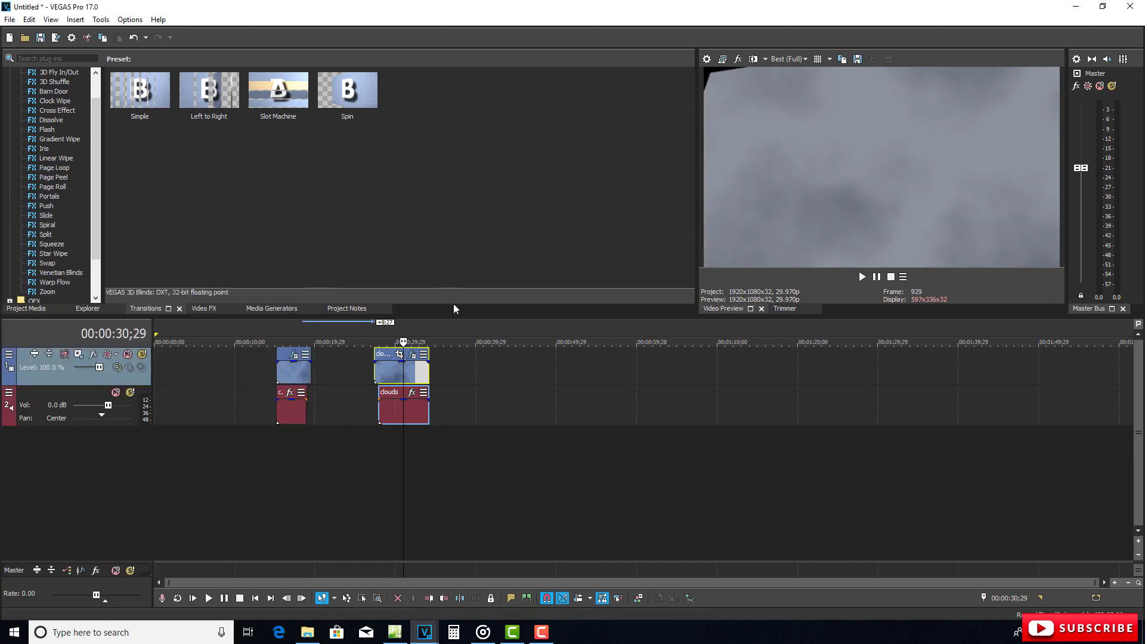
pyautogui.click(416, 357)
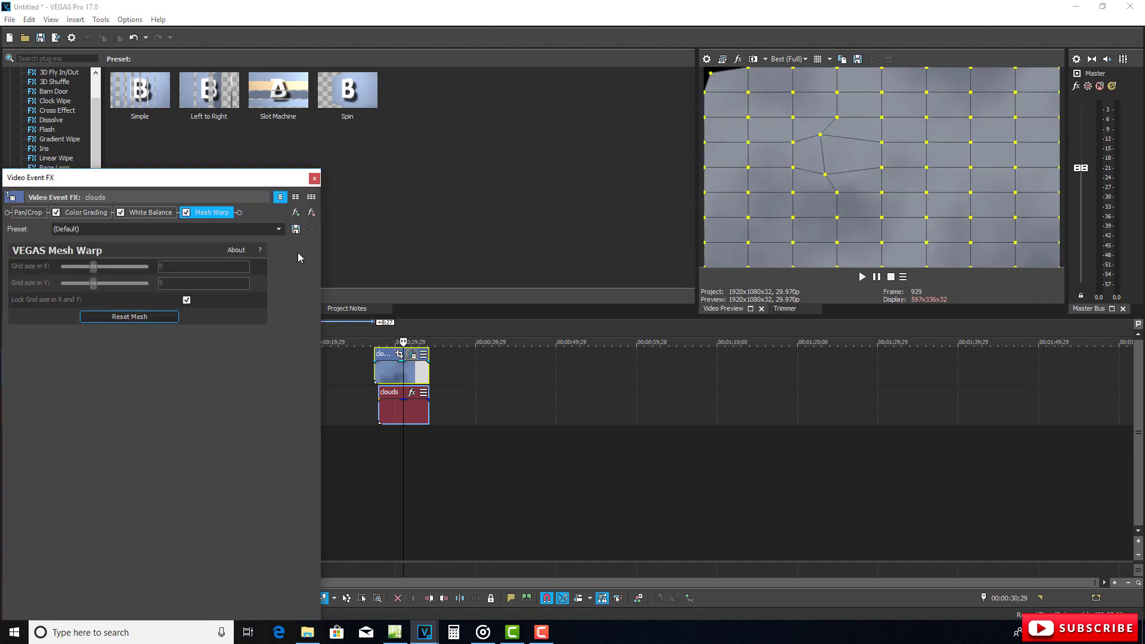
pyautogui.click(295, 213)
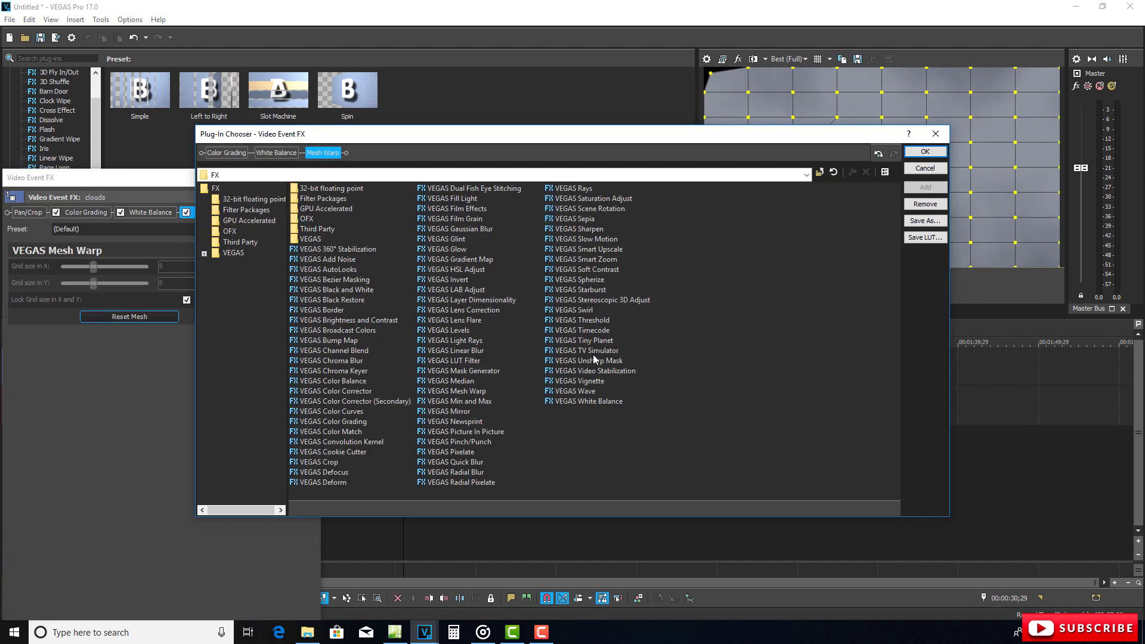
pyautogui.click(600, 241)
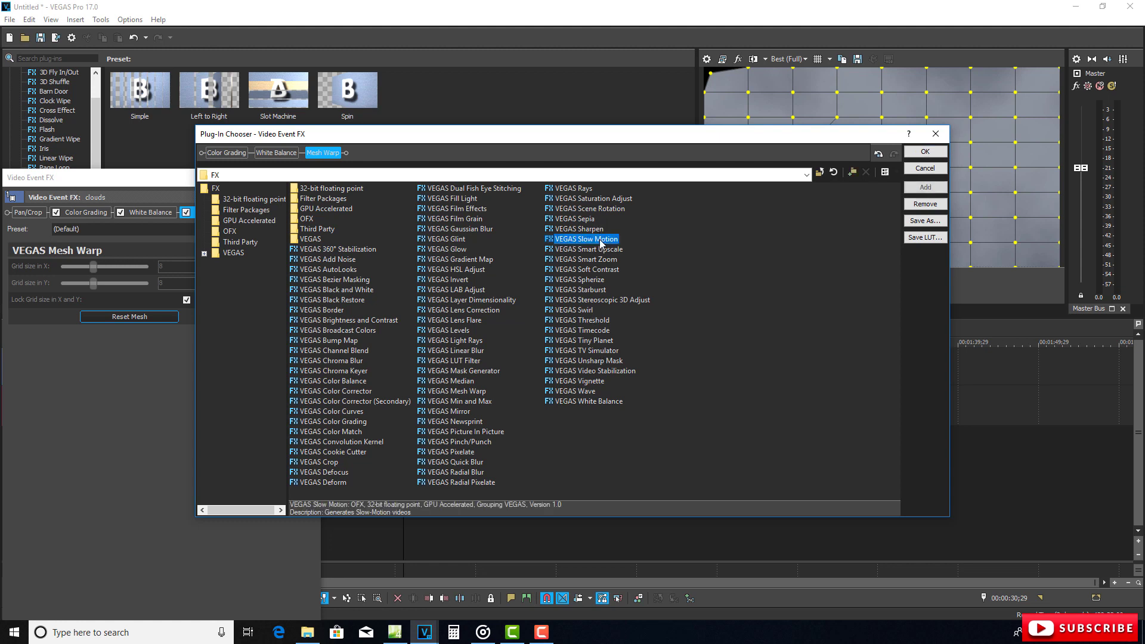
pyautogui.click(487, 311)
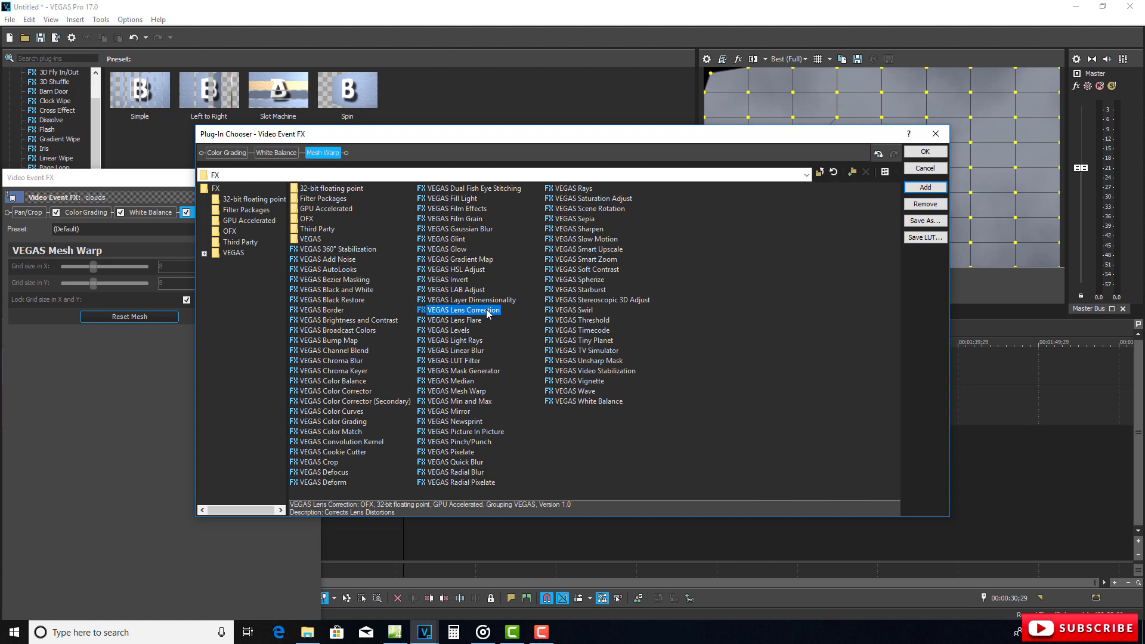
pyautogui.click(610, 371)
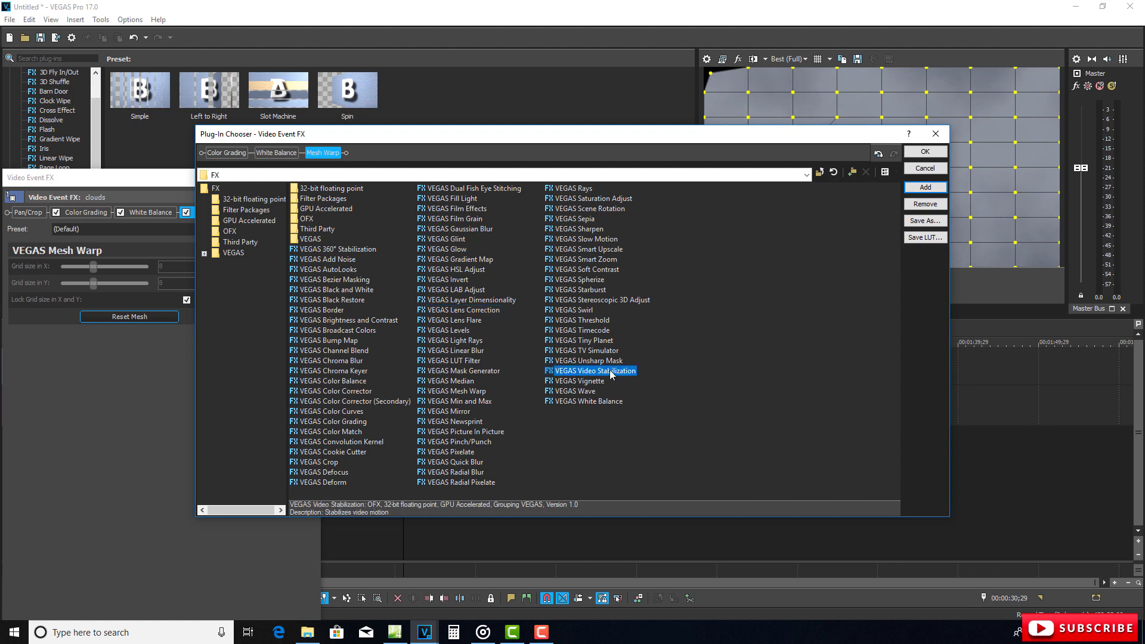
pyautogui.click(594, 240)
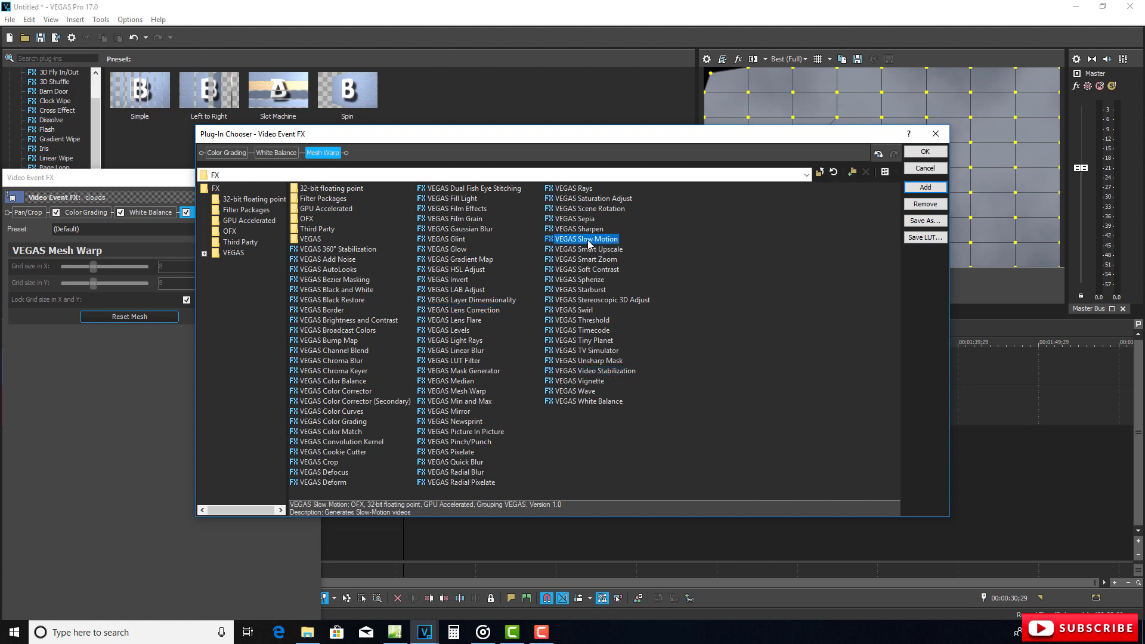
pyautogui.click(488, 311)
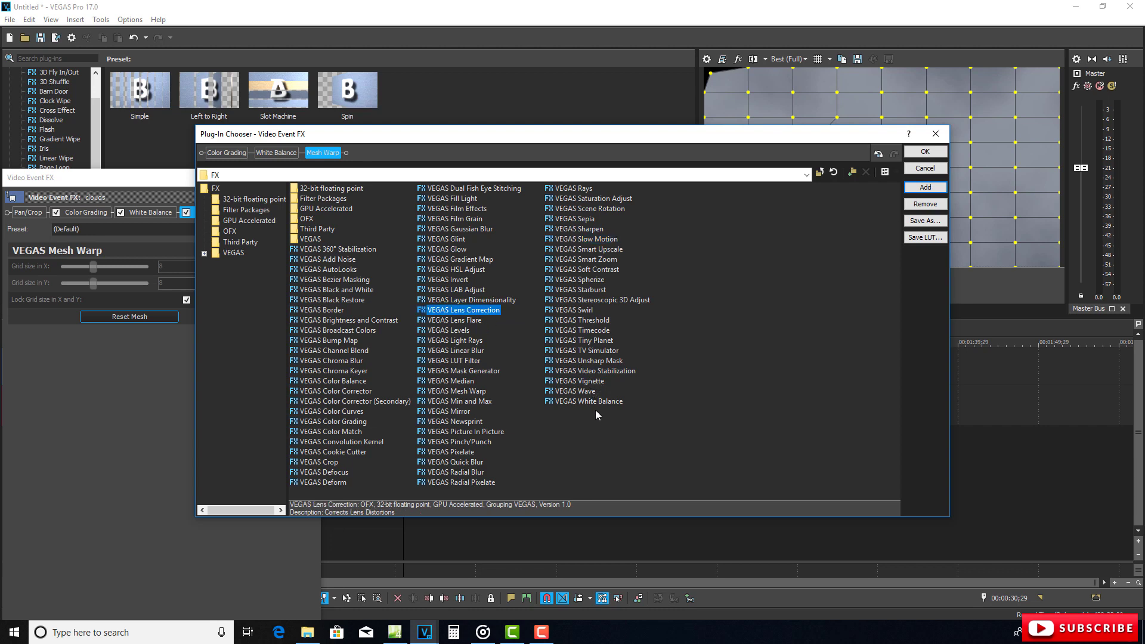
pyautogui.click(596, 402)
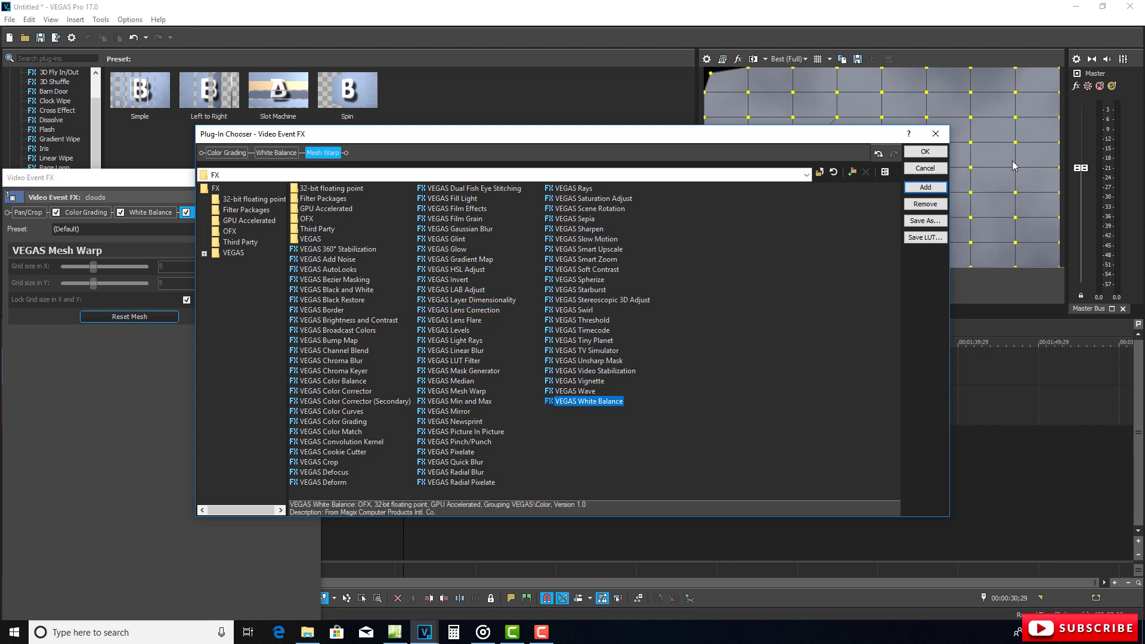
pyautogui.click(926, 151)
# Step: Drop the White Balance temperature to 2695 for a bluer sky, and reopen the plug-in chooser
pyautogui.click(151, 212)
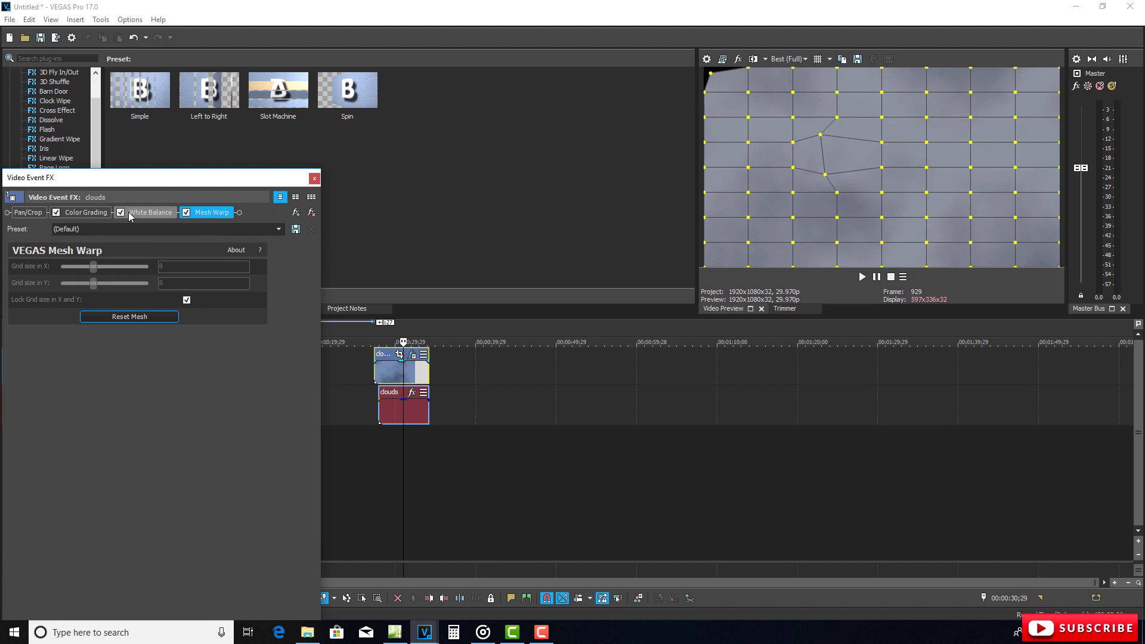
pyautogui.moveTo(115, 373)
pyautogui.mouseDown()
pyautogui.moveTo(126, 373)
pyautogui.moveTo(100, 374)
pyautogui.mouseUp()
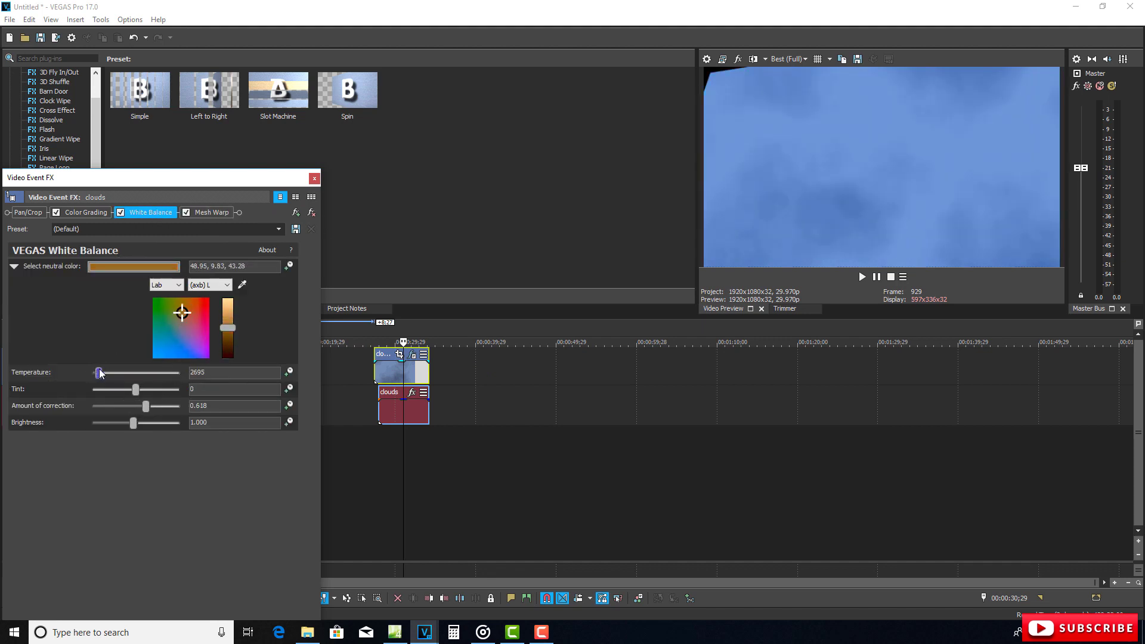
pyautogui.click(295, 212)
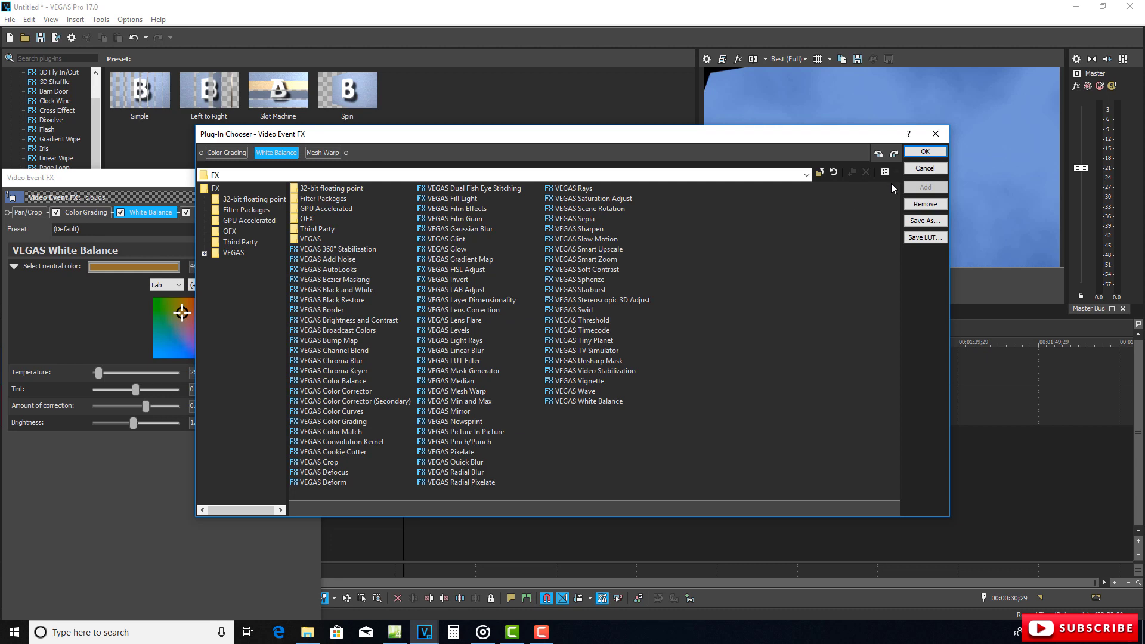
# Step: Move the playhead to 00:00:29;12, then inspect VEGAS Bezier Masking and cancel without adding it
pyautogui.click(925, 169)
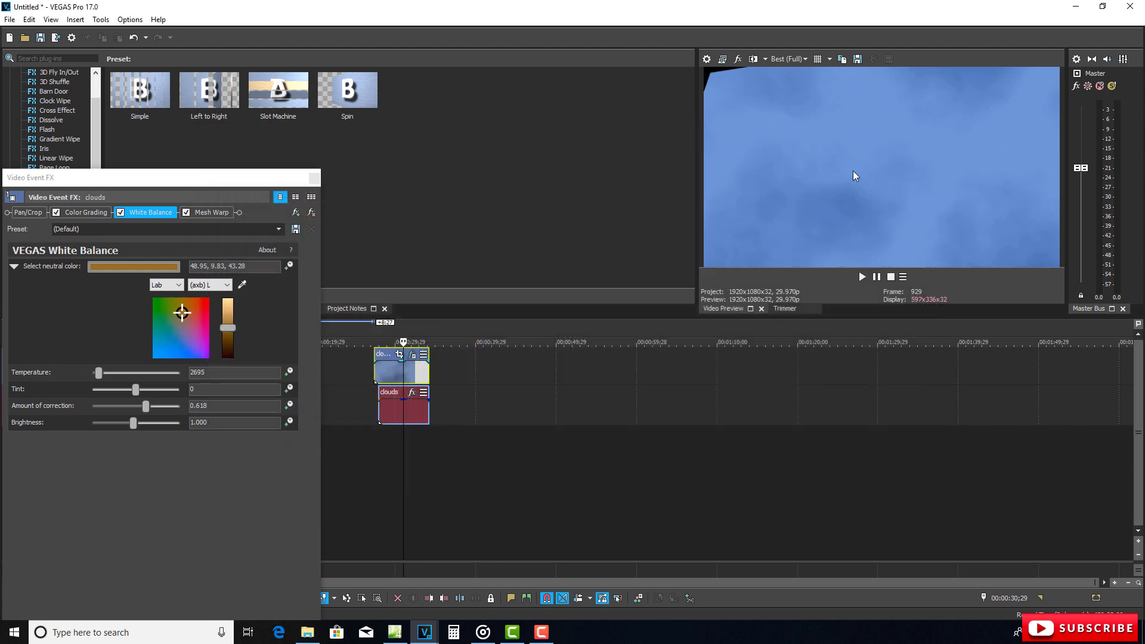
pyautogui.click(315, 178)
pyautogui.click(391, 457)
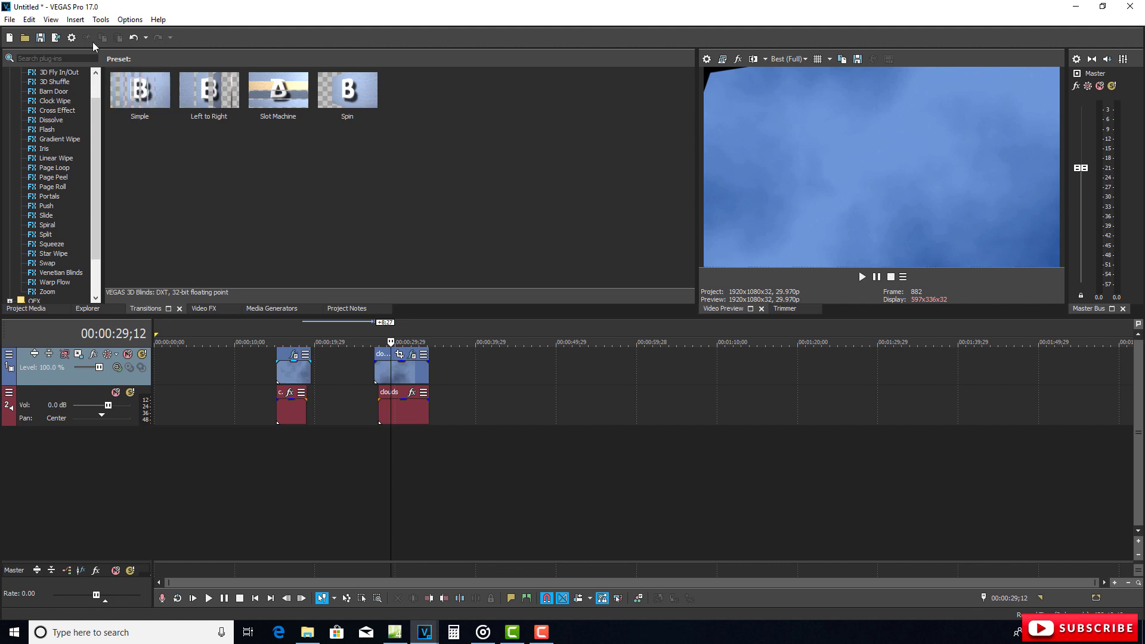
pyautogui.click(418, 362)
pyautogui.click(293, 210)
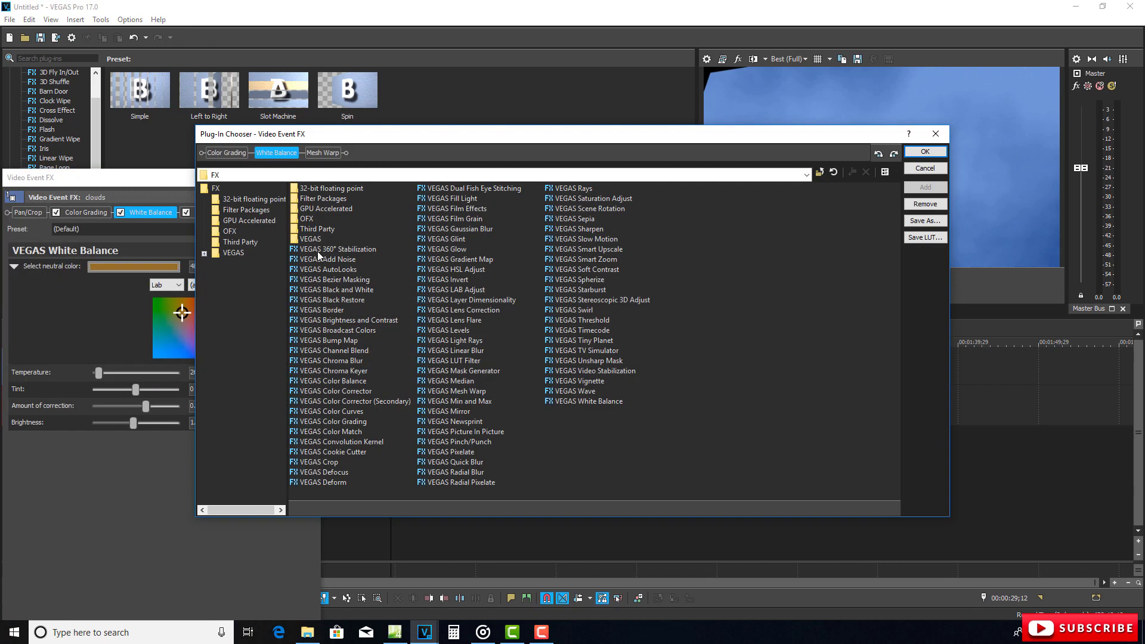
pyautogui.click(334, 279)
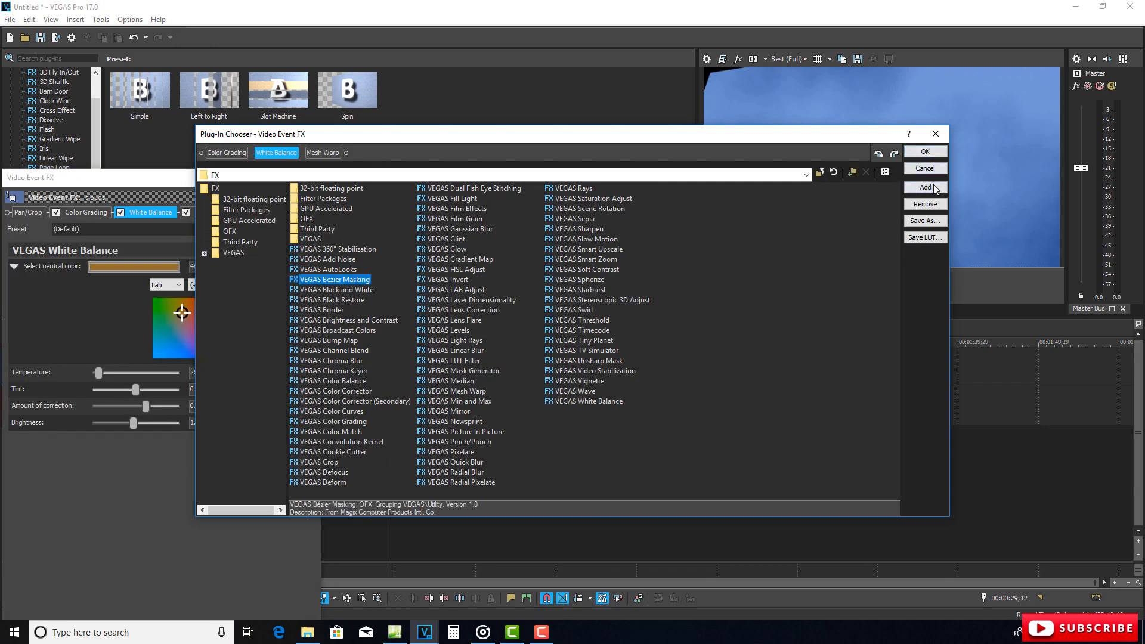
pyautogui.click(926, 169)
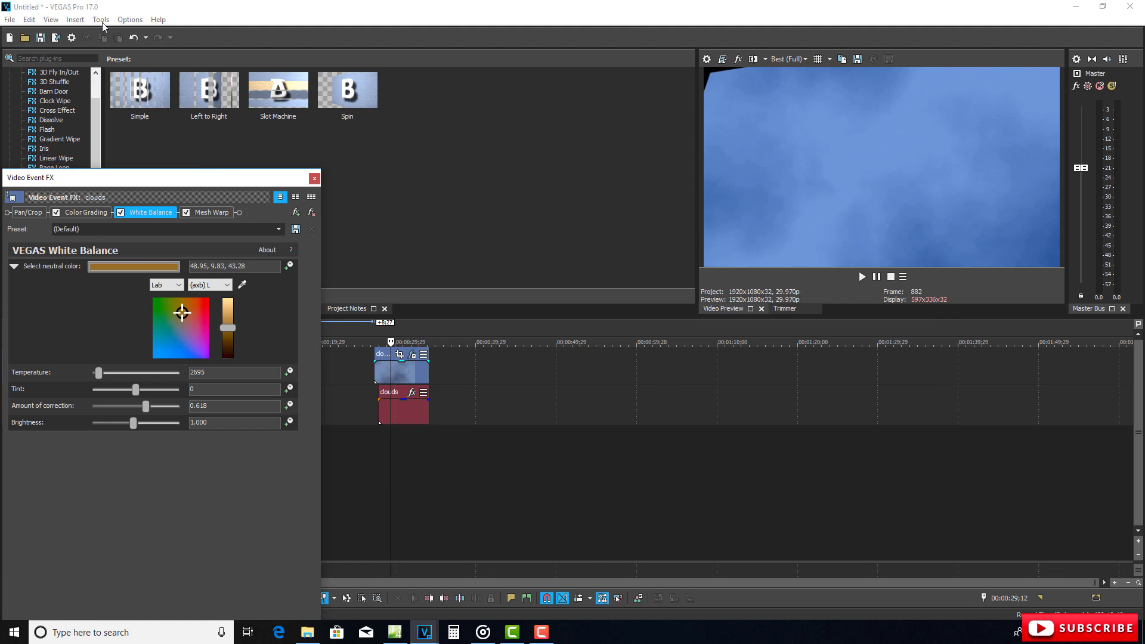
pyautogui.click(102, 23)
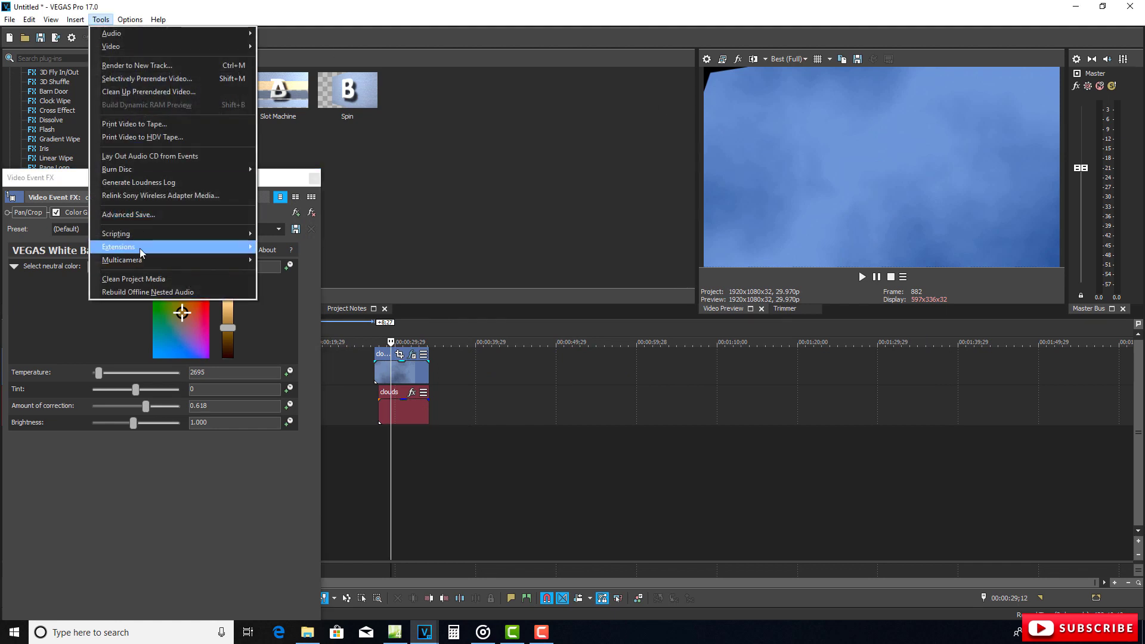
pyautogui.moveTo(249, 265)
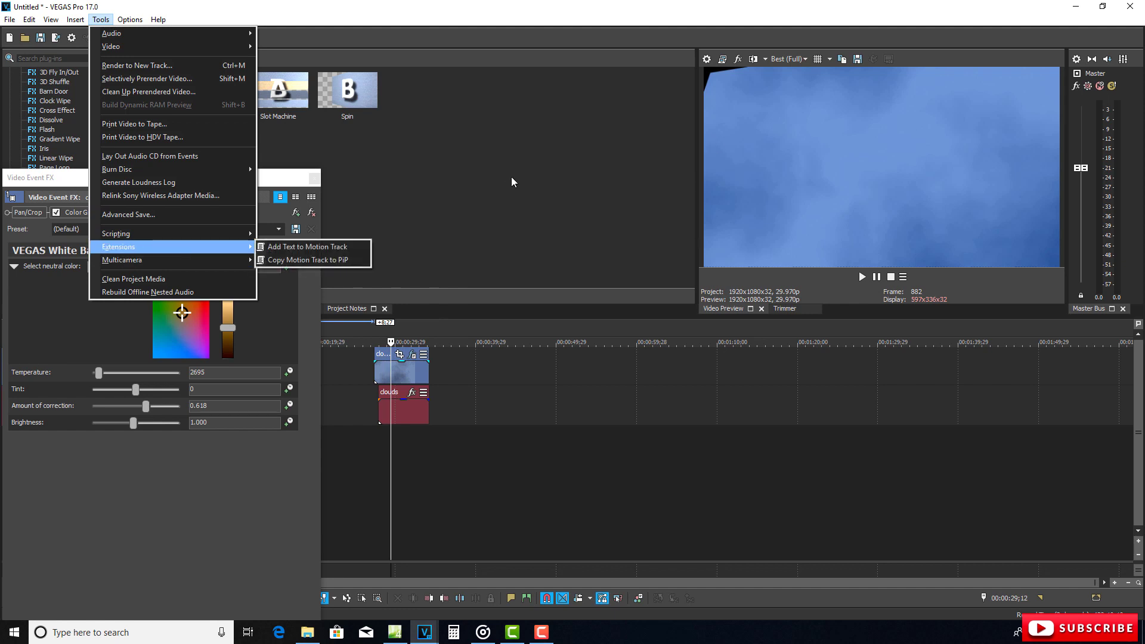
pyautogui.click(359, 191)
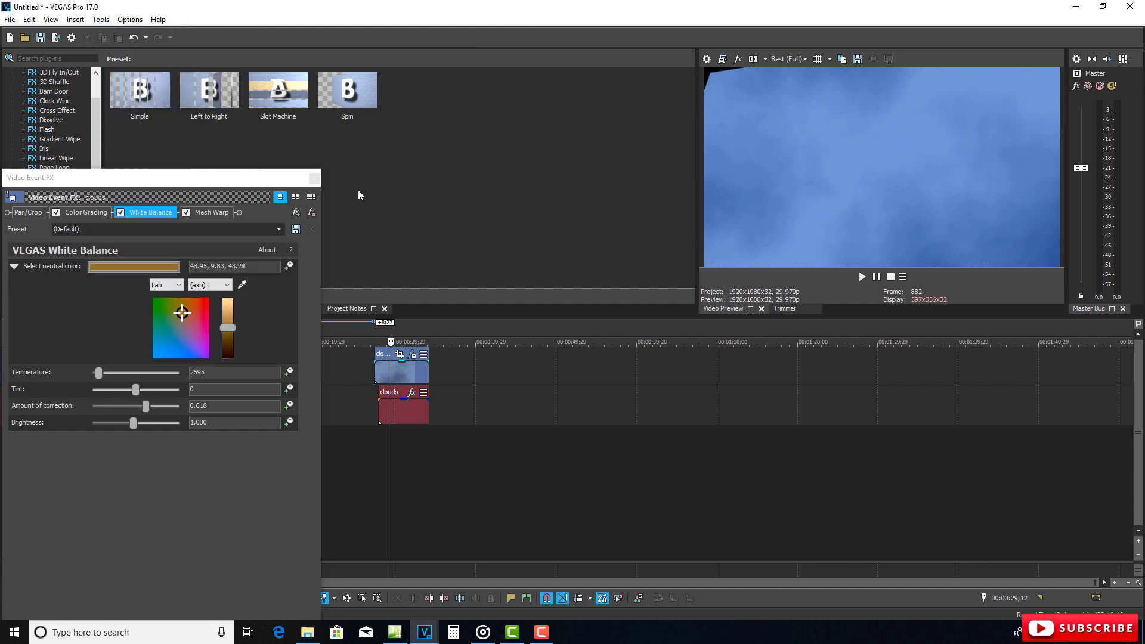
# Step: Close the effects window and search the help index for 'hdr' to open the HDR video topic
pyautogui.click(313, 179)
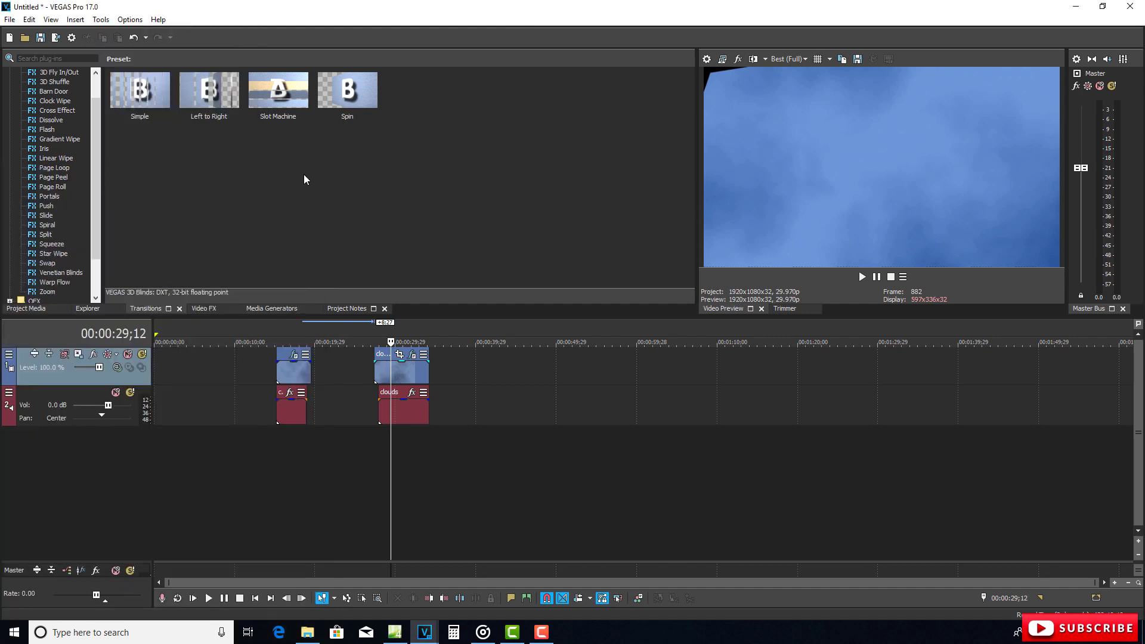
pyautogui.click(158, 20)
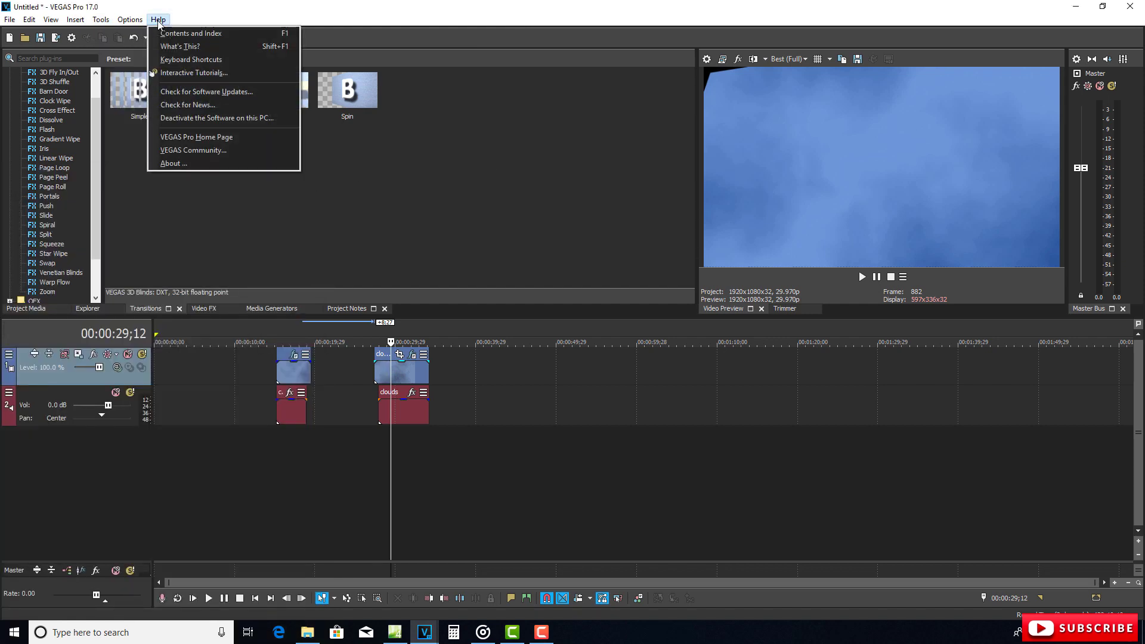
pyautogui.click(196, 34)
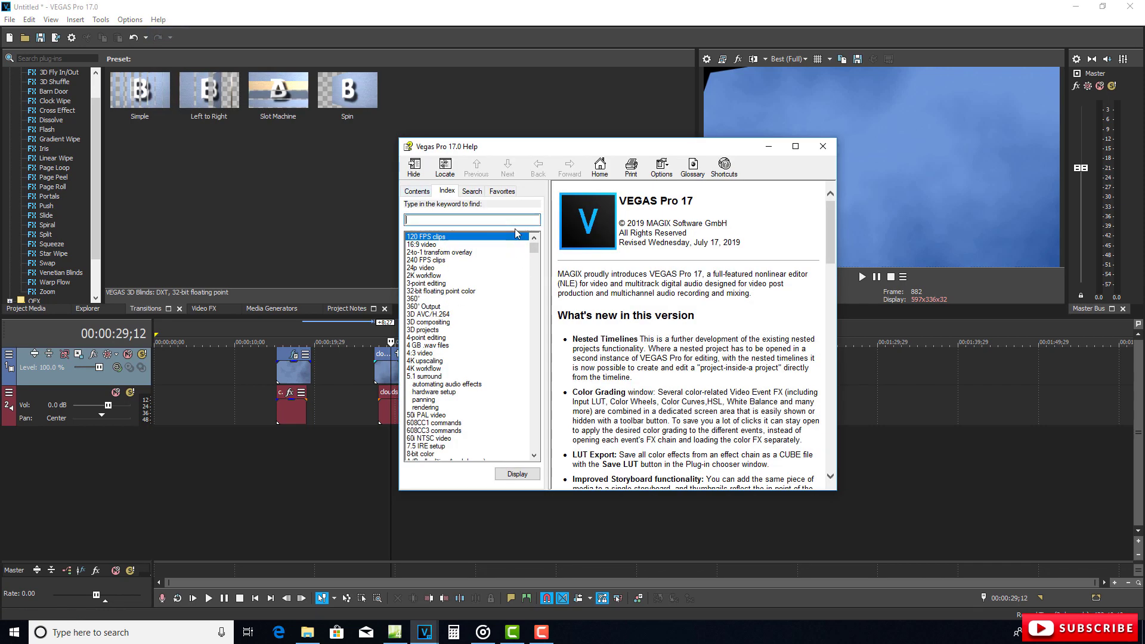
pyautogui.write('hdr')
pyautogui.press('Return')
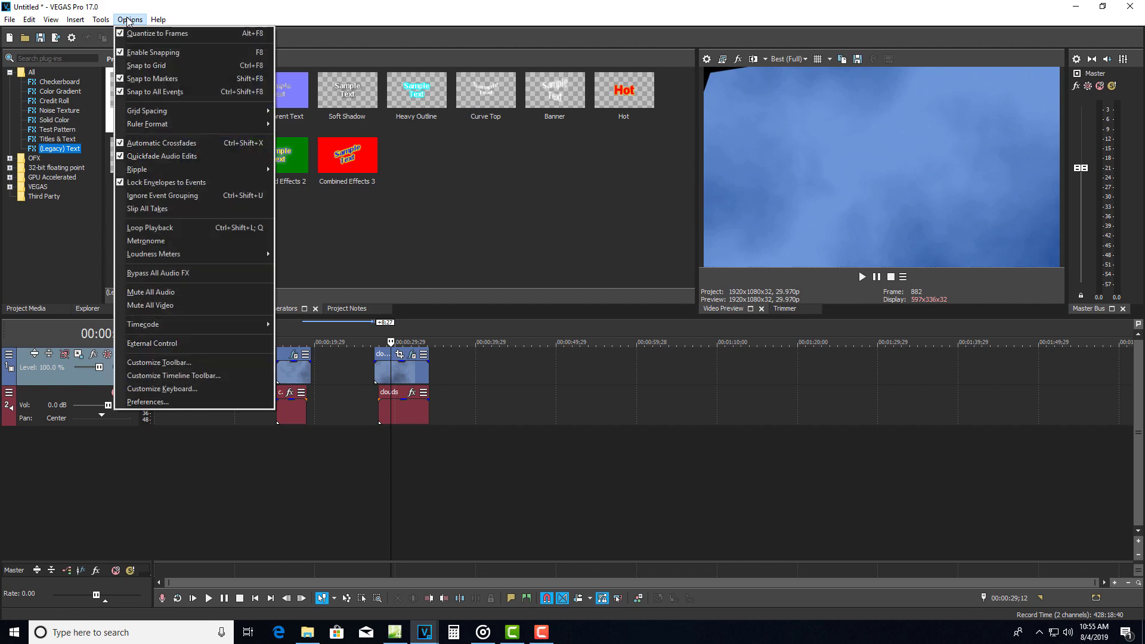
# Step: Tick Enable Legacy Text under Deprecated Features in Preferences and confirm
pyautogui.click(158, 407)
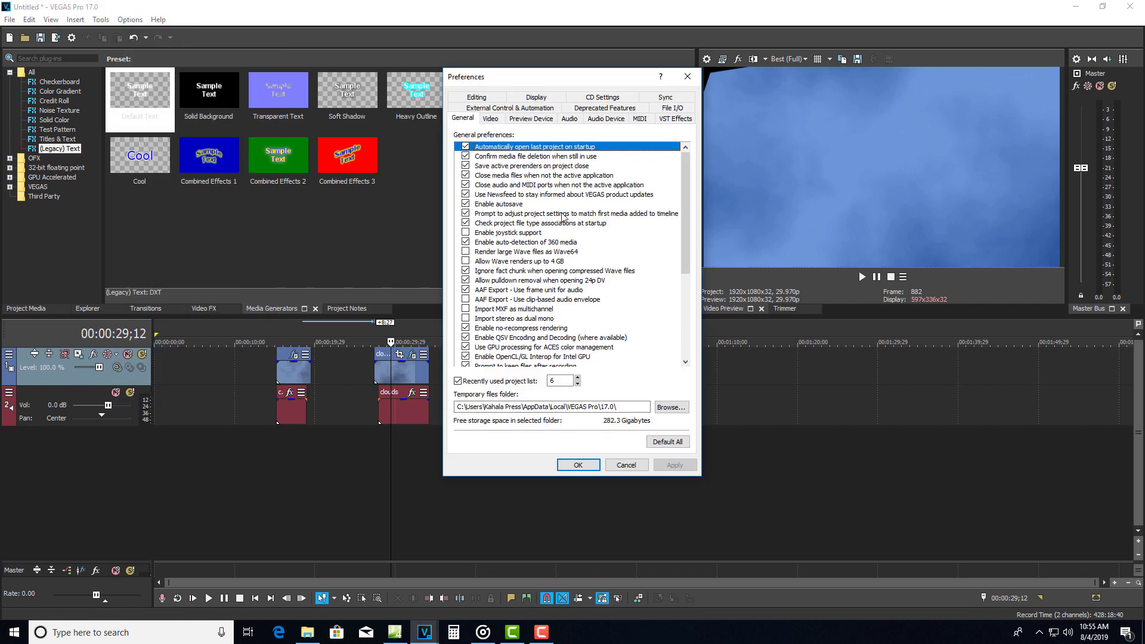
pyautogui.click(604, 109)
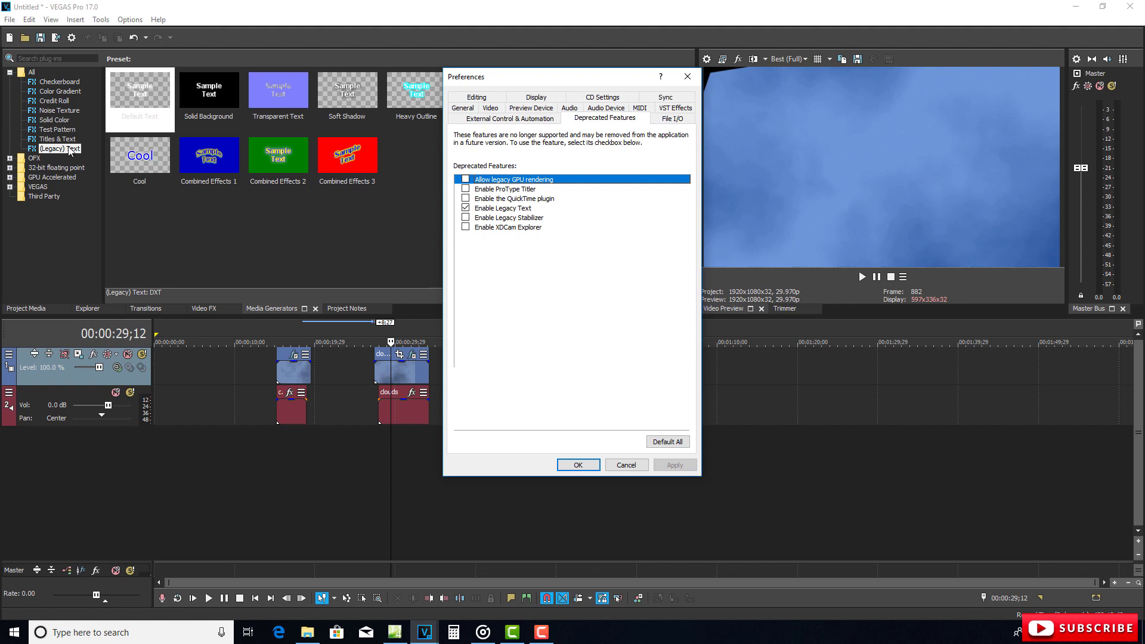
pyautogui.click(466, 209)
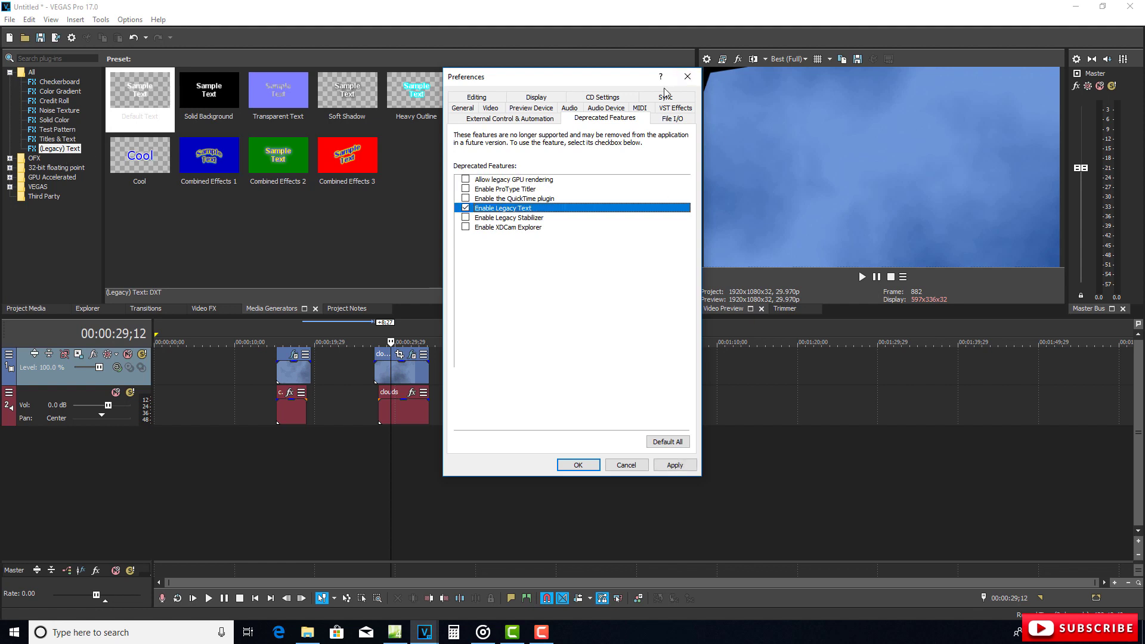
pyautogui.press('Return')
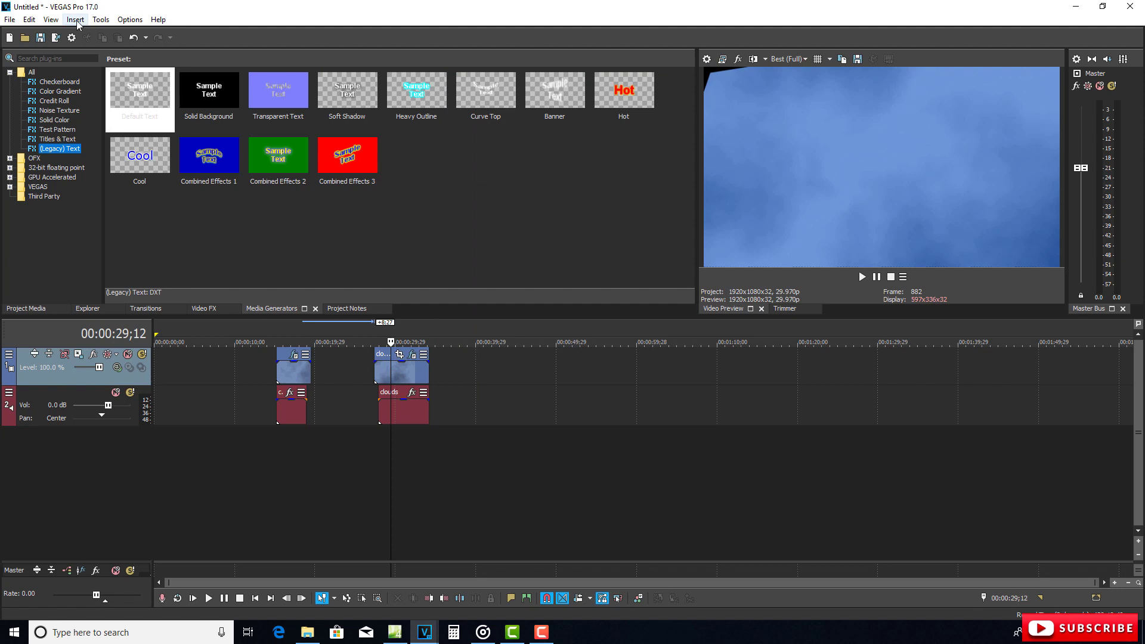
# Step: Record a short screen capture from the Project Media tab, close VEGAS Capture and dismiss the JavaScript error
pyautogui.click(25, 309)
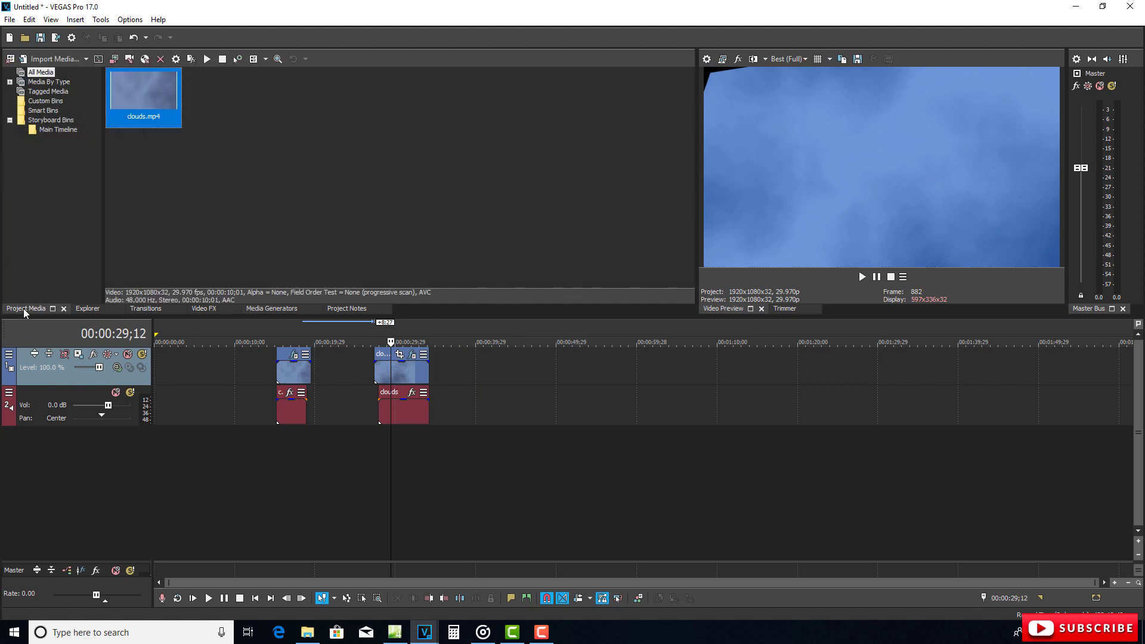
pyautogui.click(115, 60)
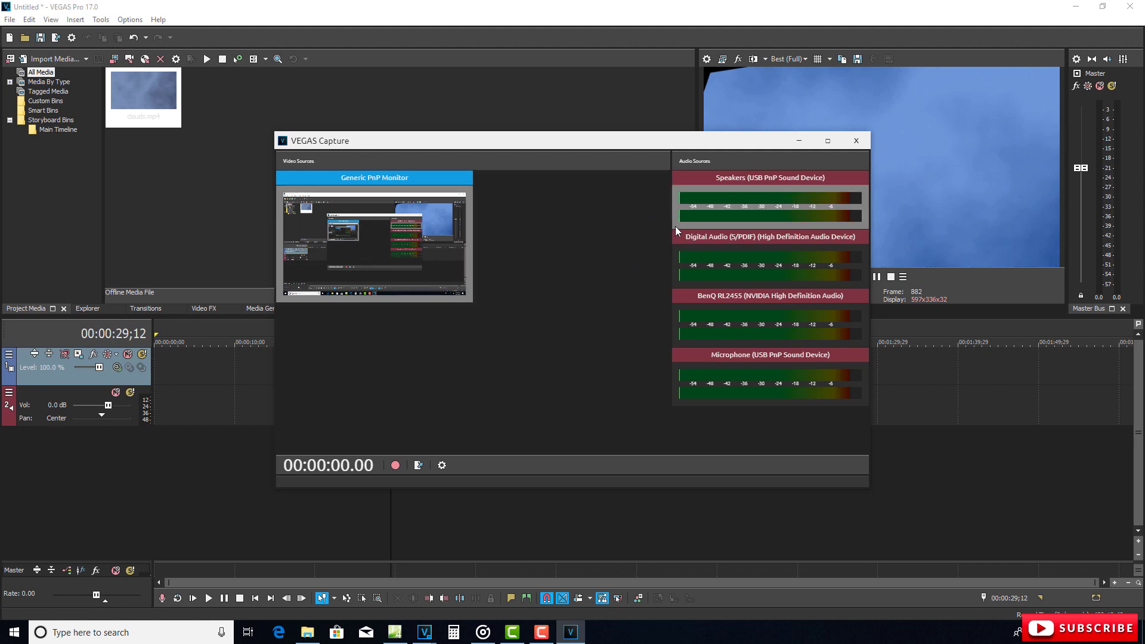
pyautogui.click(397, 466)
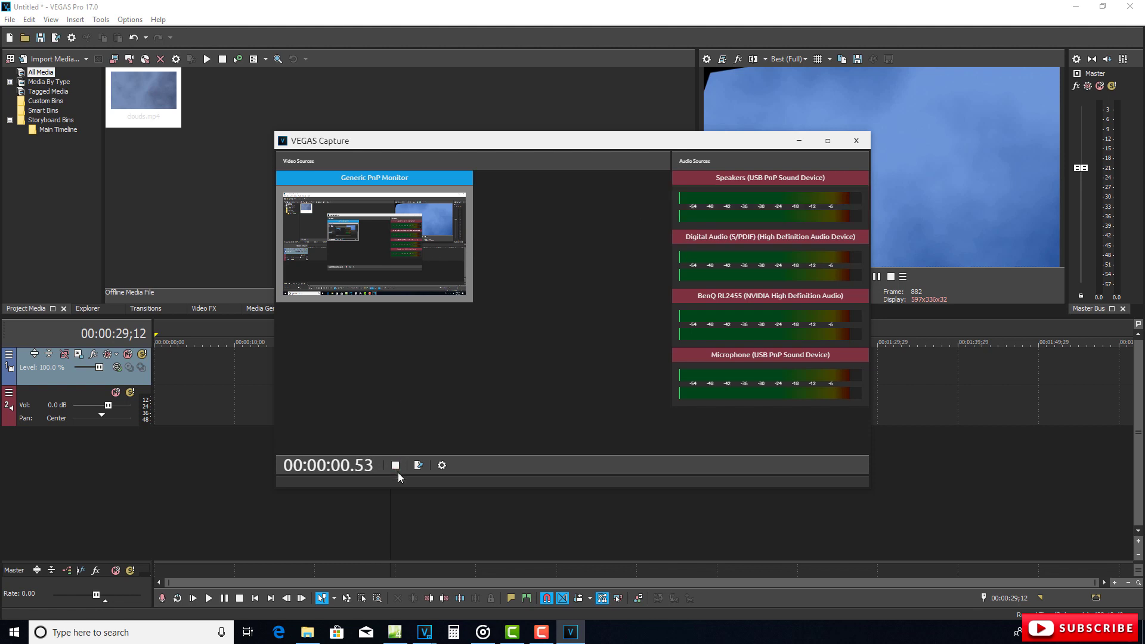
pyautogui.click(395, 466)
pyautogui.click(862, 142)
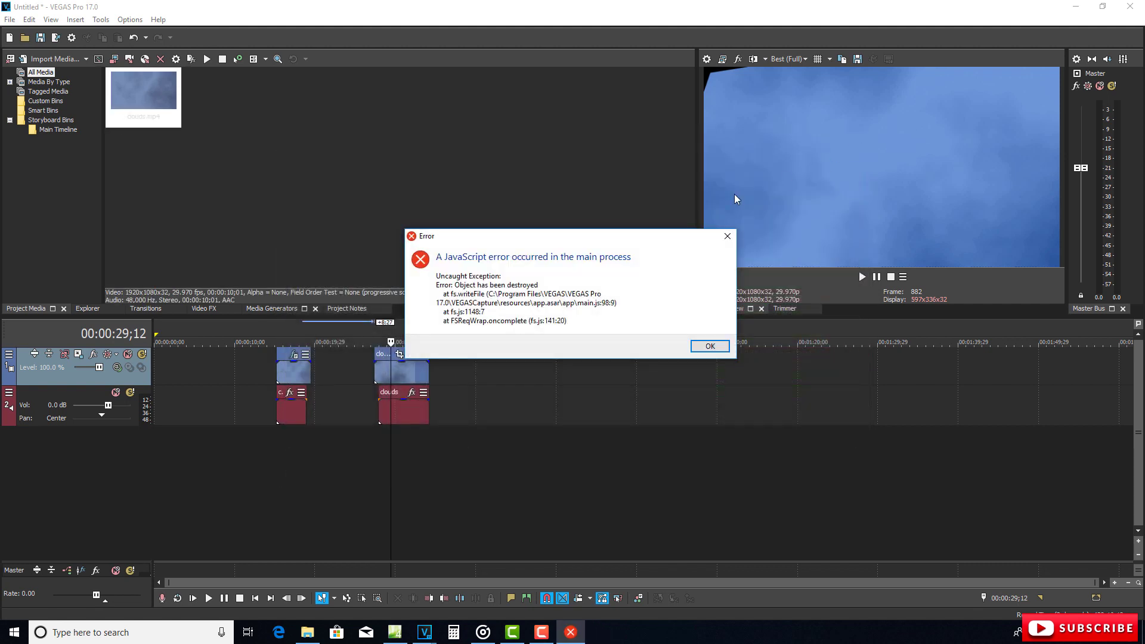
pyautogui.click(711, 347)
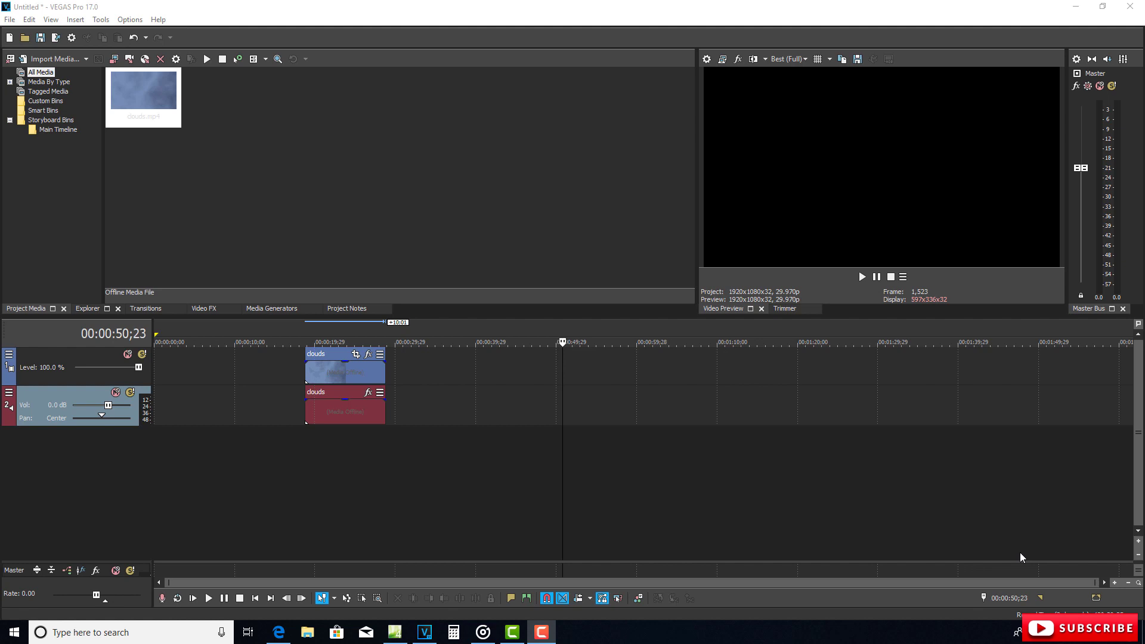
# Step: Open the Insert menu
pyautogui.click(76, 21)
pyautogui.click(94, 222)
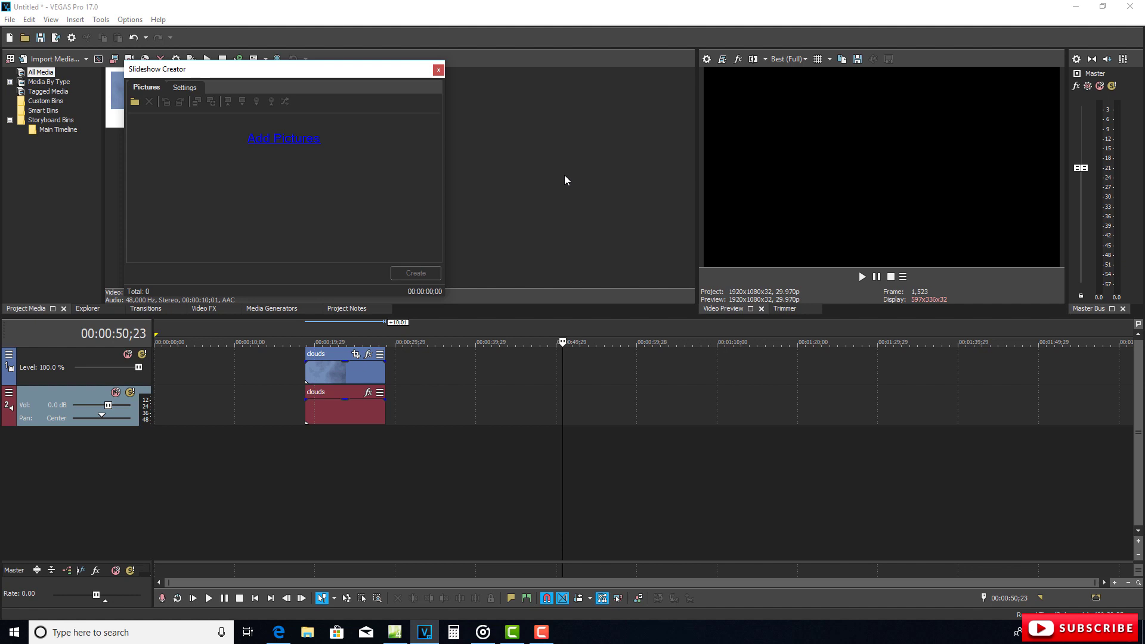
pyautogui.click(439, 70)
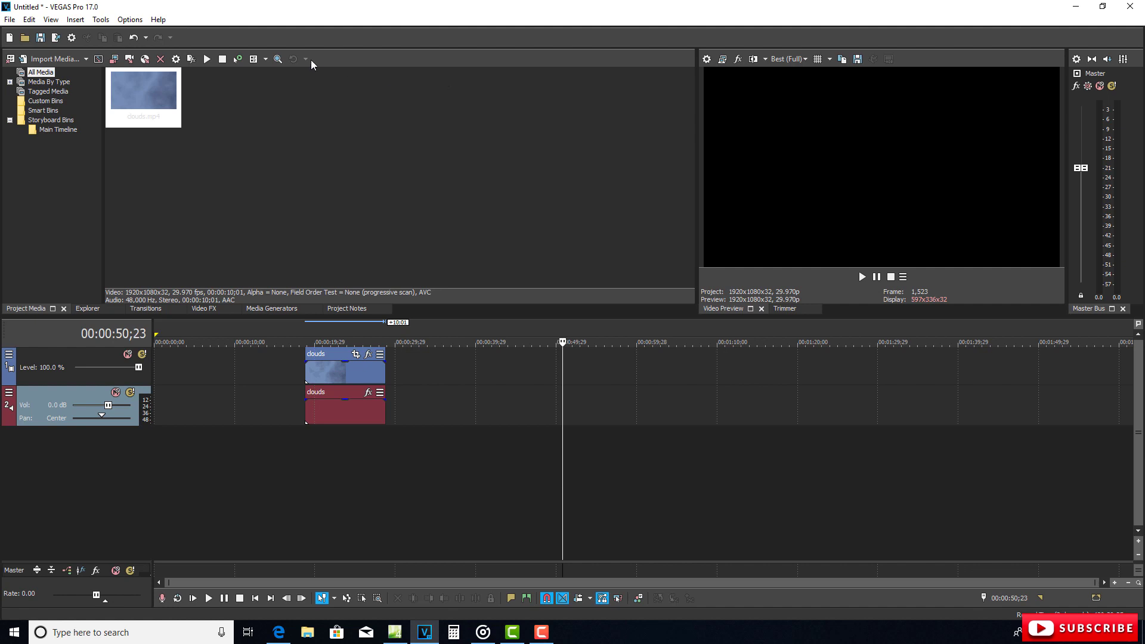
# Step: Look at the Guided Video Creator entry under Tools > Video, then return to the clouds timeline
pyautogui.click(97, 24)
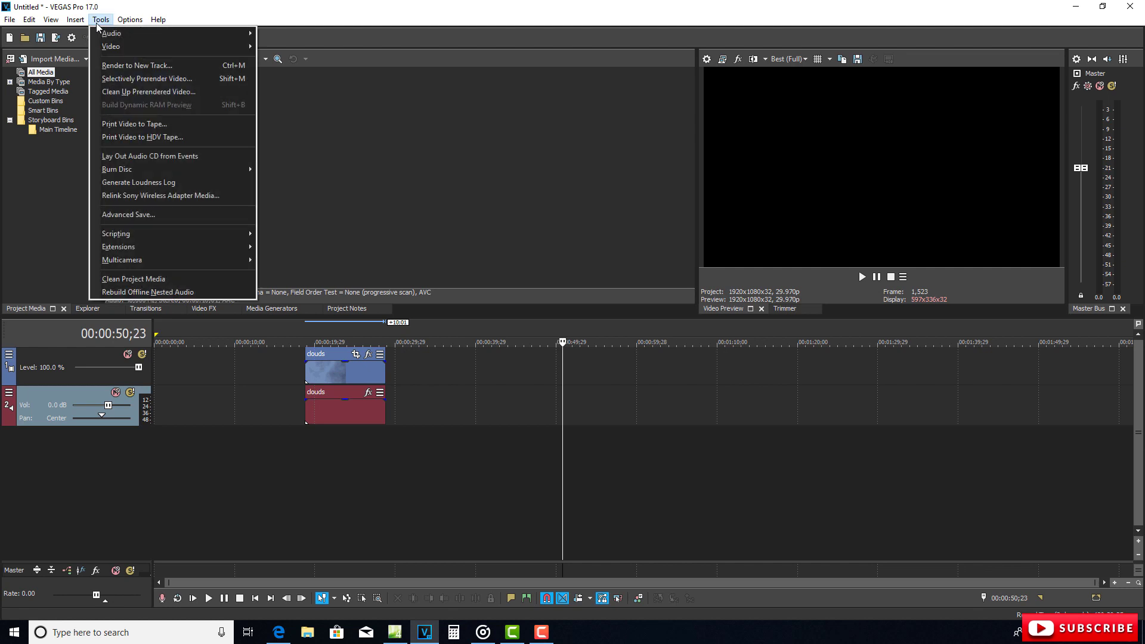
pyautogui.moveTo(116, 47)
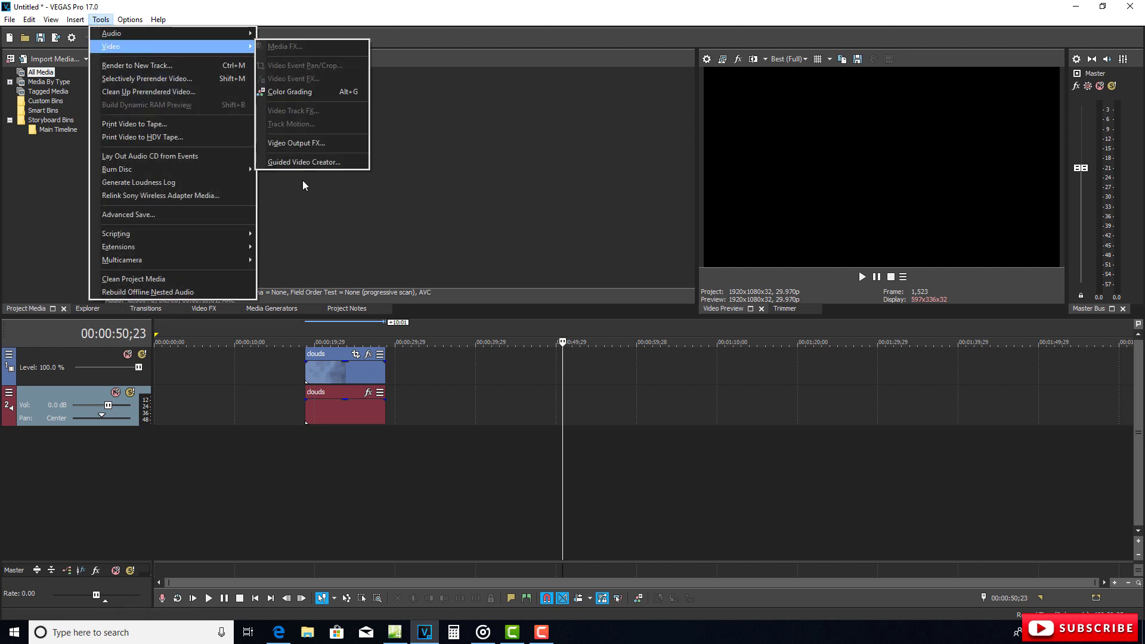